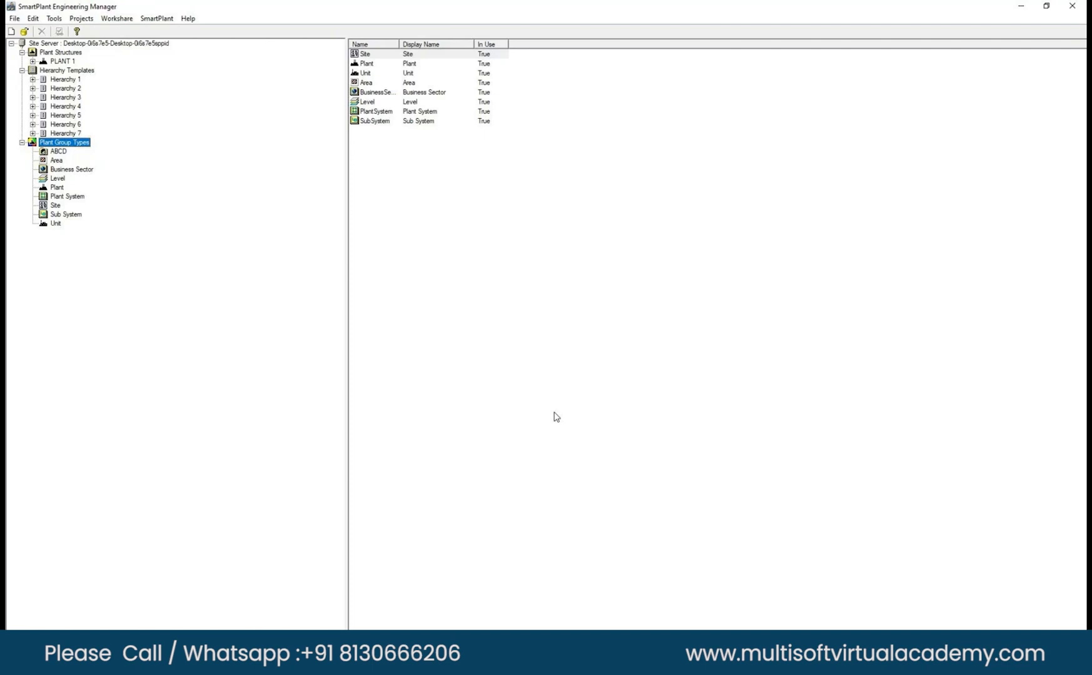
Check the options for the ABCD plant group type and open the Data Dictionary Manager for the plant group types.
{"action": "right_click", "coordinate": [55, 153]}
{"action": "left_click", "coordinate": [55, 153]}
{"action": "right_click", "coordinate": [54, 157]}
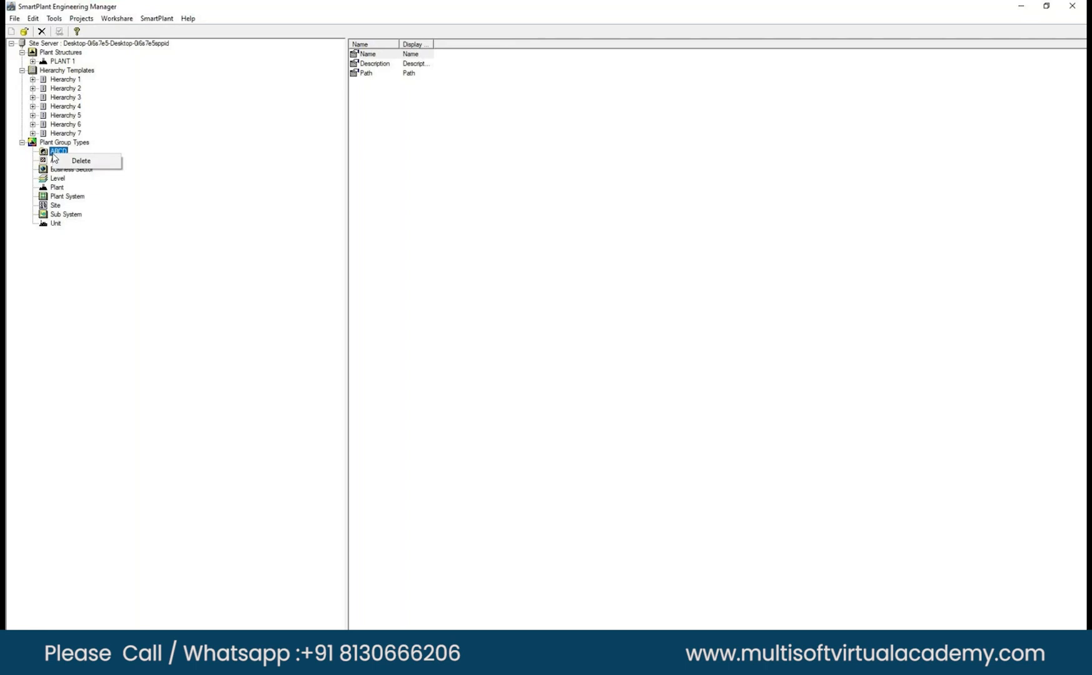
{"action": "left_click", "coordinate": [57, 142]}
{"action": "right_click", "coordinate": [53, 142]}
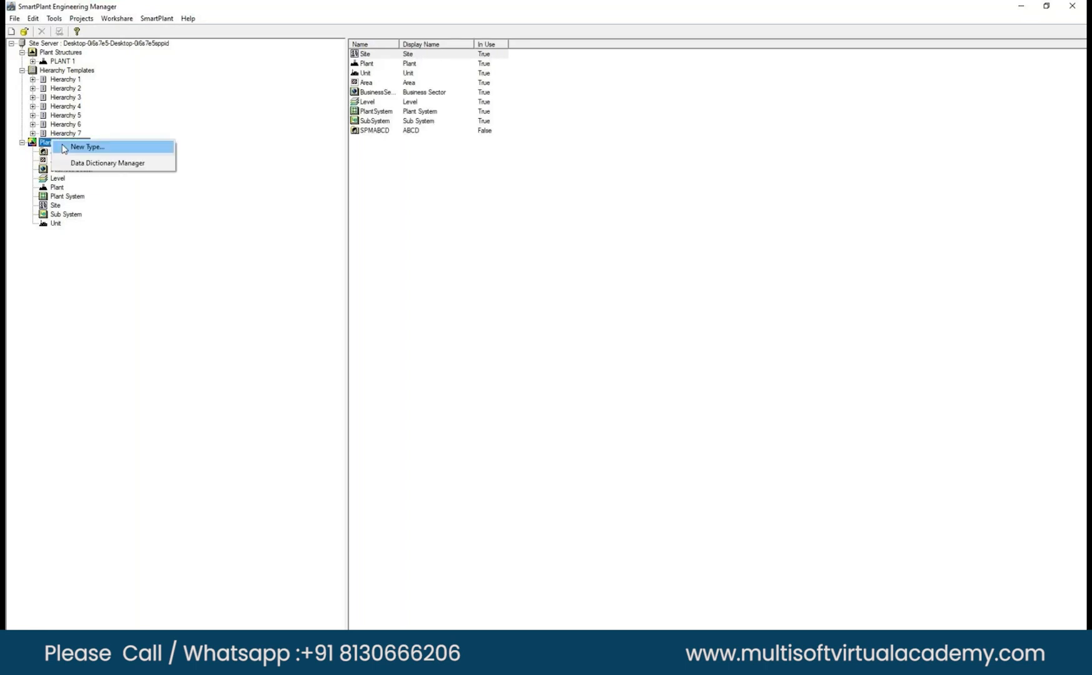
{"action": "left_click", "coordinate": [107, 162]}
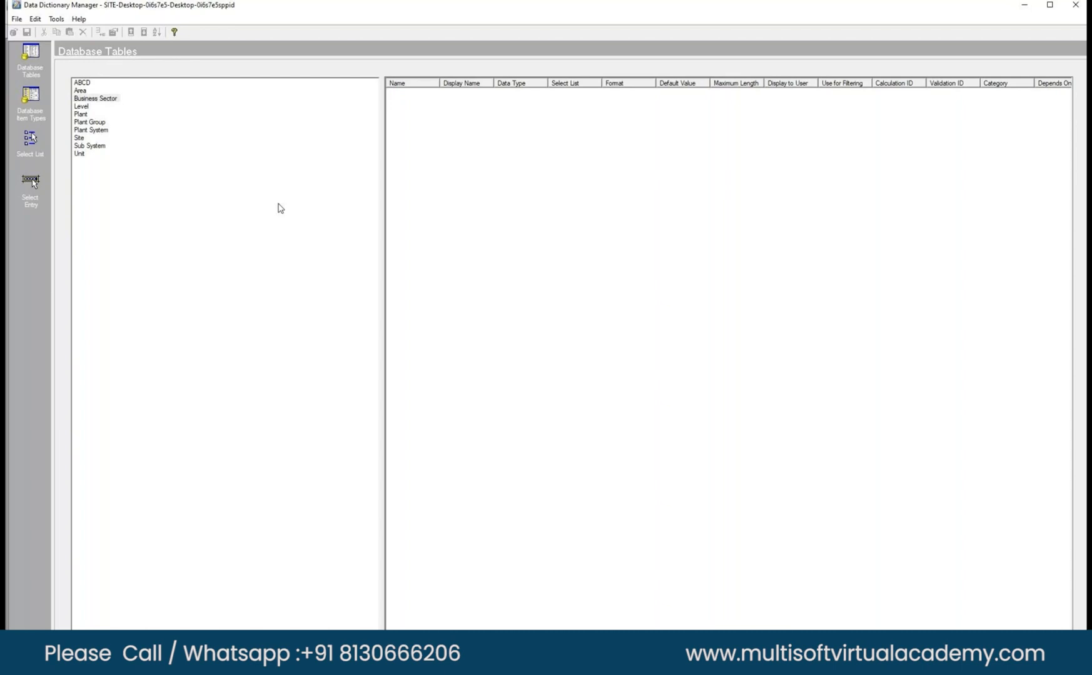
Look through the database tables, database item types, select entries and select lists of the site data dictionary.
{"action": "left_click", "coordinate": [84, 82]}
{"action": "left_click", "coordinate": [82, 91]}
{"action": "left_click", "coordinate": [83, 99]}
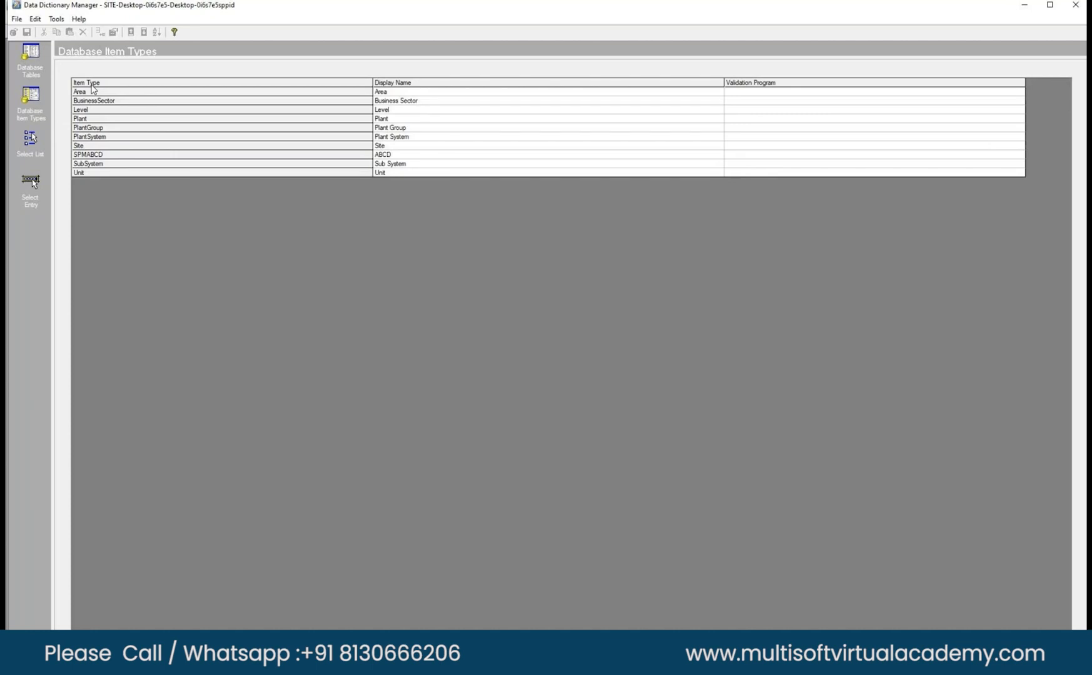
{"action": "left_click", "coordinate": [36, 200]}
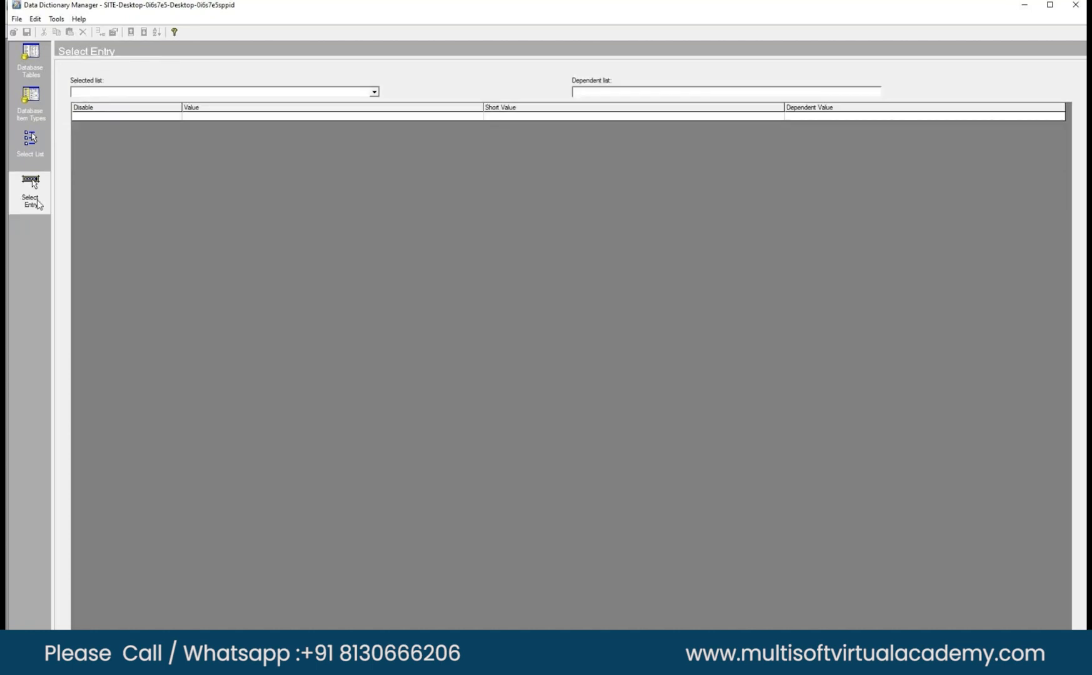
{"action": "left_click", "coordinate": [34, 152]}
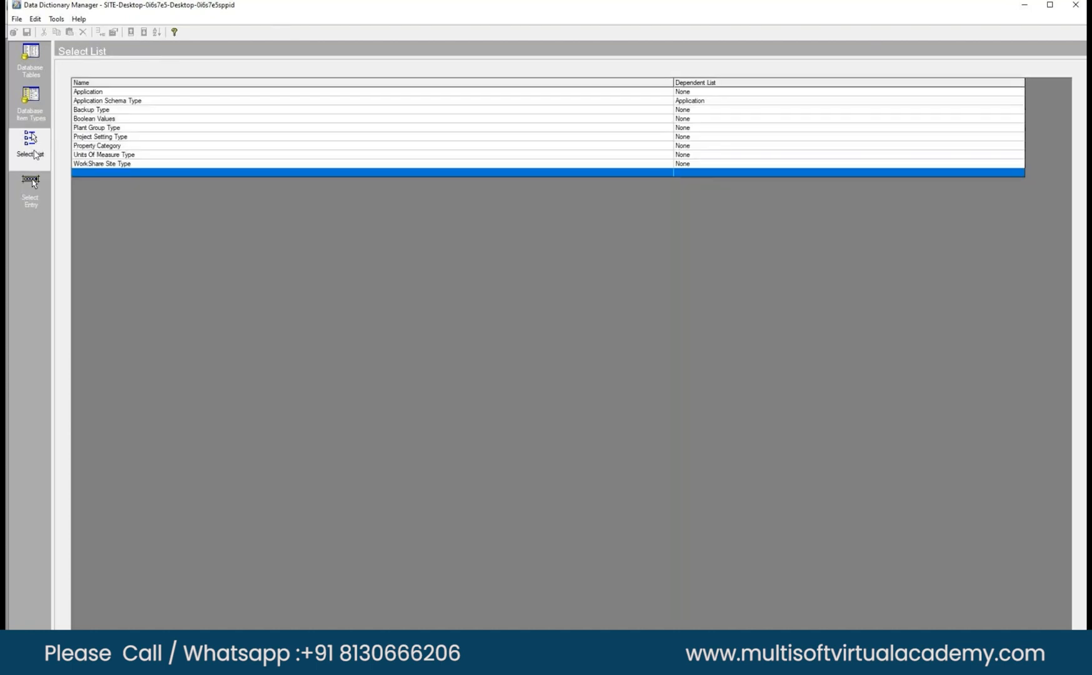
Display the select entries of the Application list.
{"action": "left_click", "coordinate": [31, 190]}
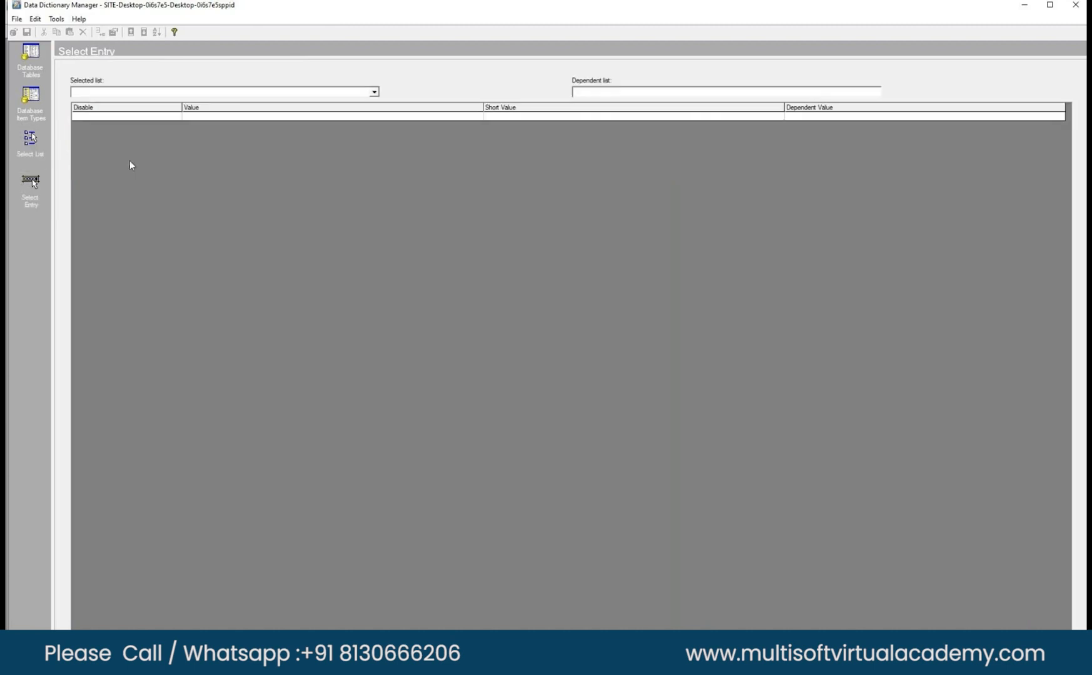
{"action": "left_click", "coordinate": [374, 92]}
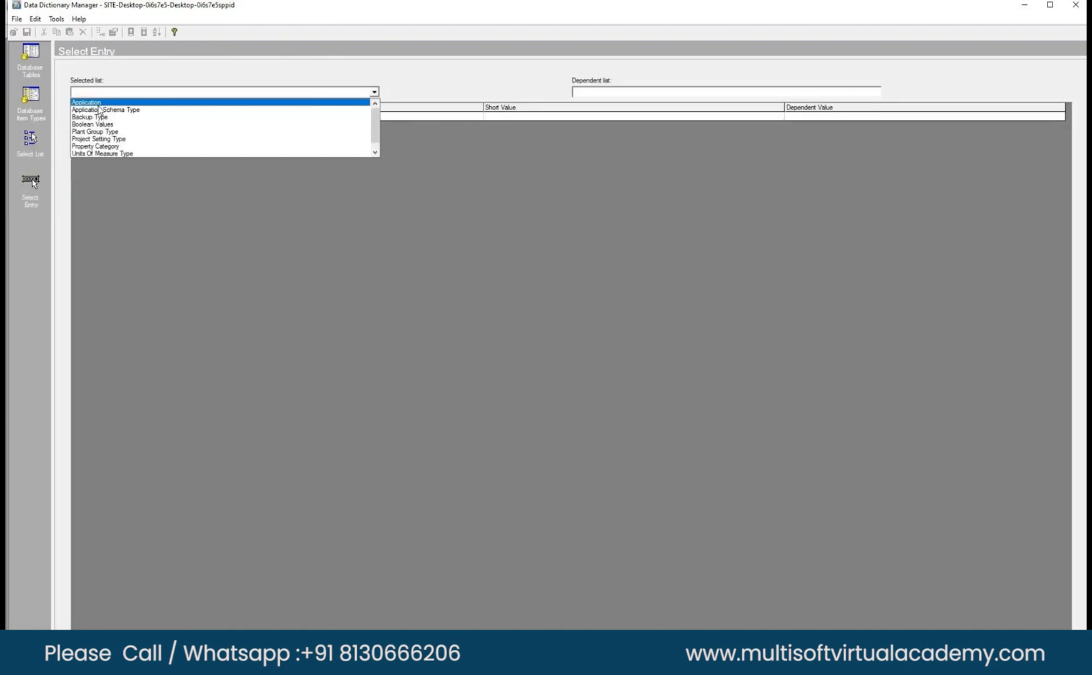
{"action": "left_click", "coordinate": [98, 105]}
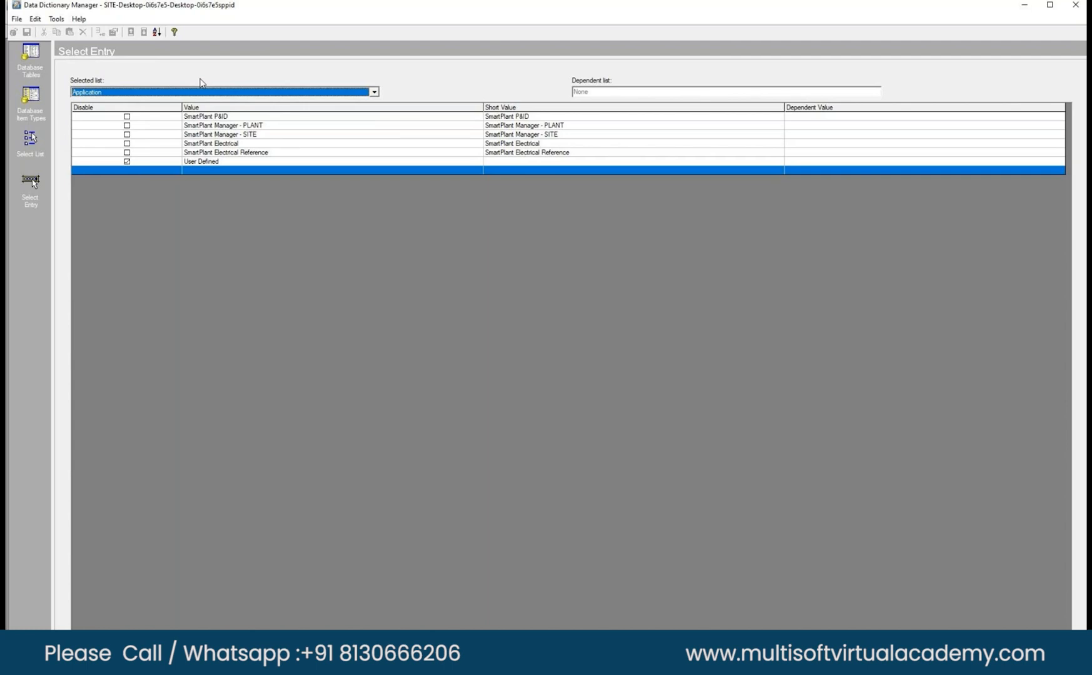
Show the attributes of the Unit database table.
{"action": "left_click", "coordinate": [27, 57]}
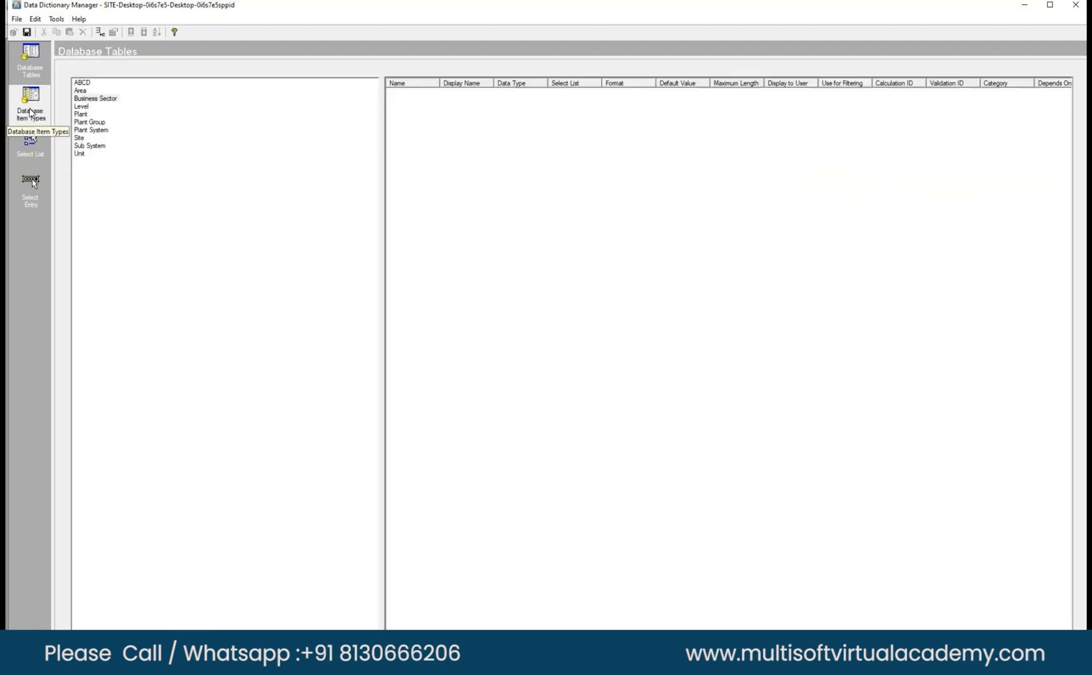
{"action": "left_click", "coordinate": [79, 154]}
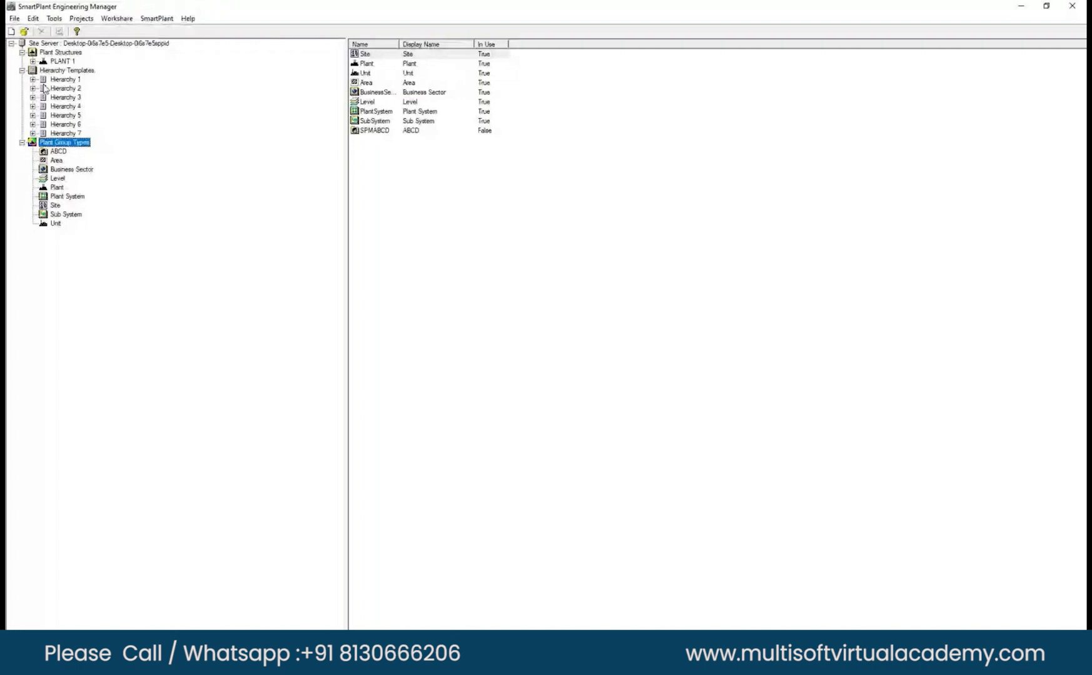
Switch to SmartPlant Engineering Manager, expand PLANT 1's plant groups and examine the unit code in UNIT 1's properties.
{"action": "left_click", "coordinate": [33, 61]}
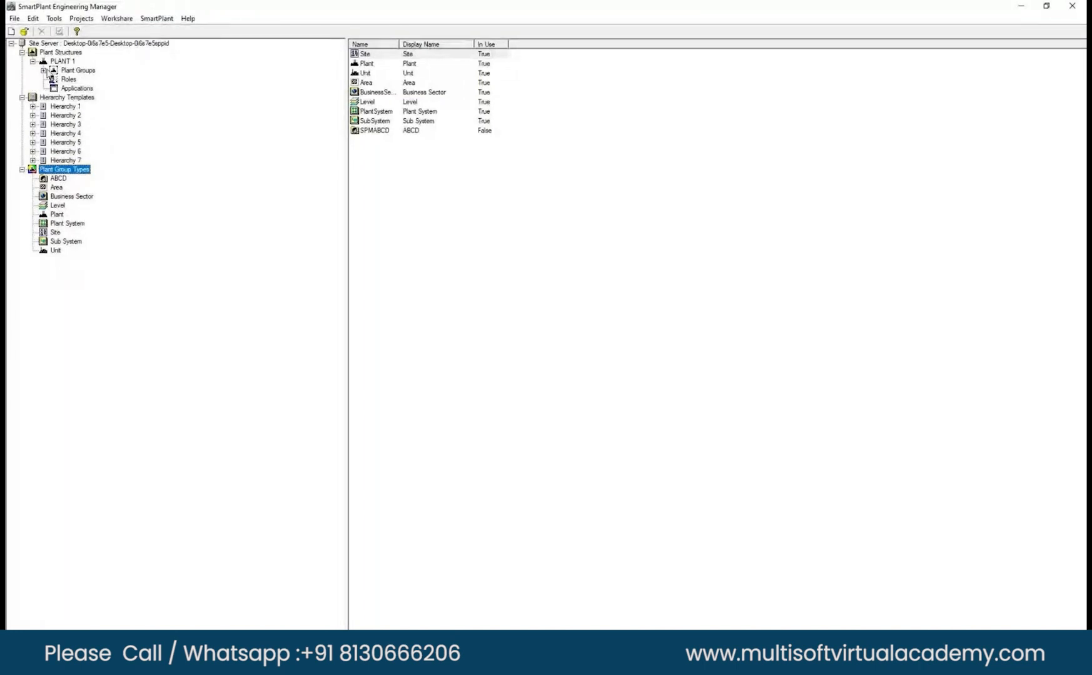
{"action": "left_click", "coordinate": [44, 71]}
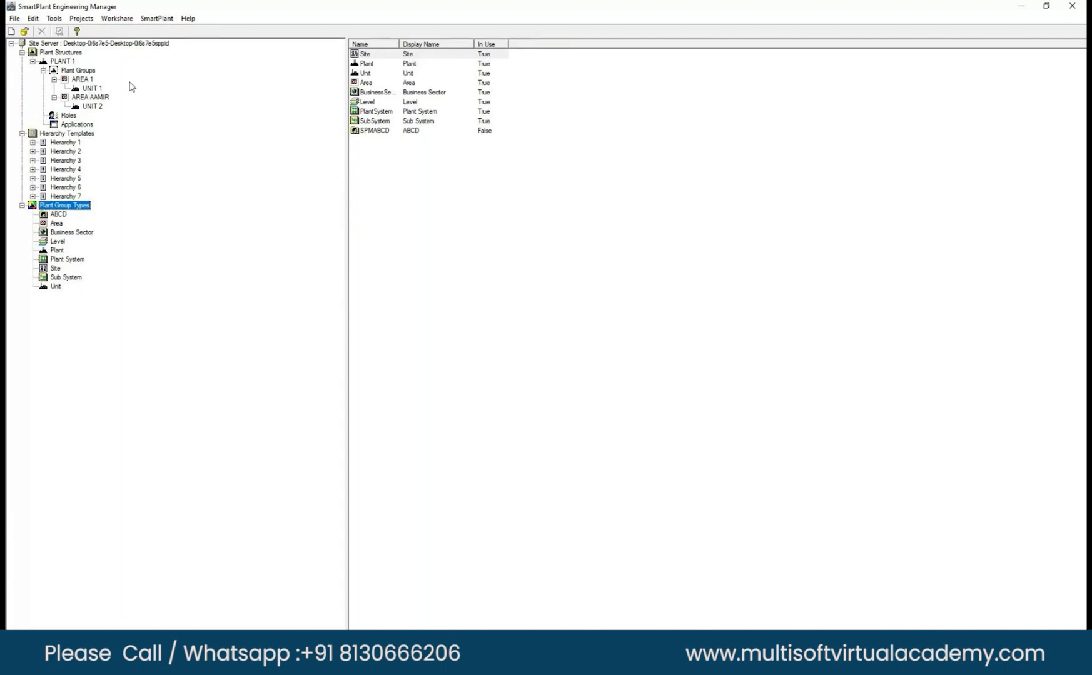
{"action": "right_click", "coordinate": [93, 88]}
{"action": "left_click", "coordinate": [129, 135]}
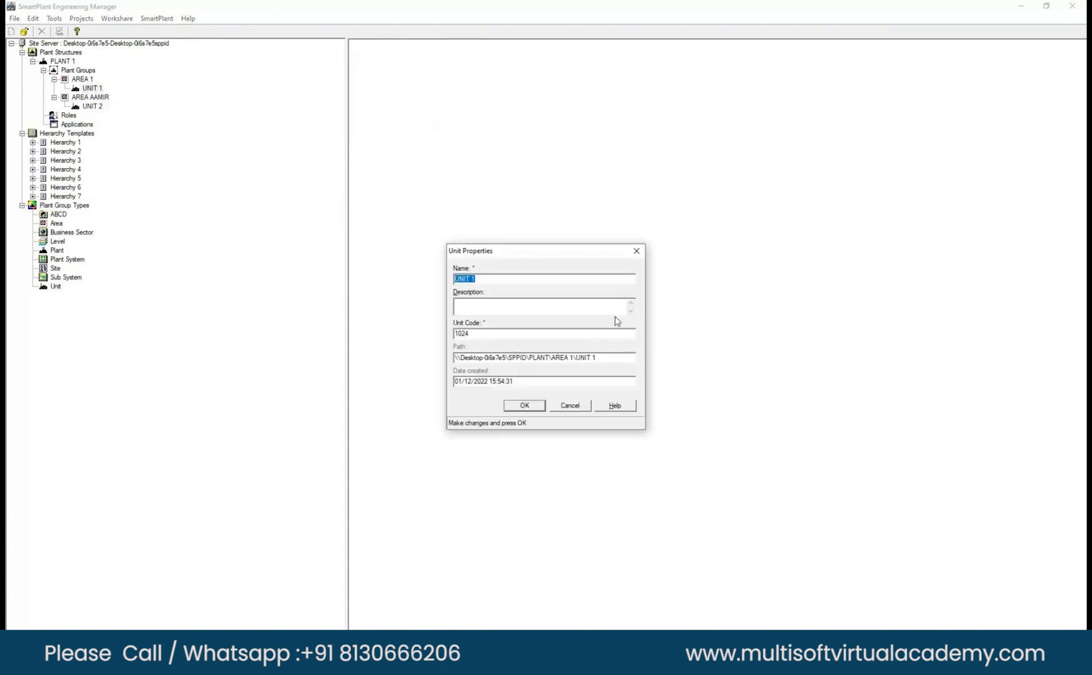
{"action": "double_click", "coordinate": [461, 333]}
{"action": "left_click", "coordinate": [498, 335]}
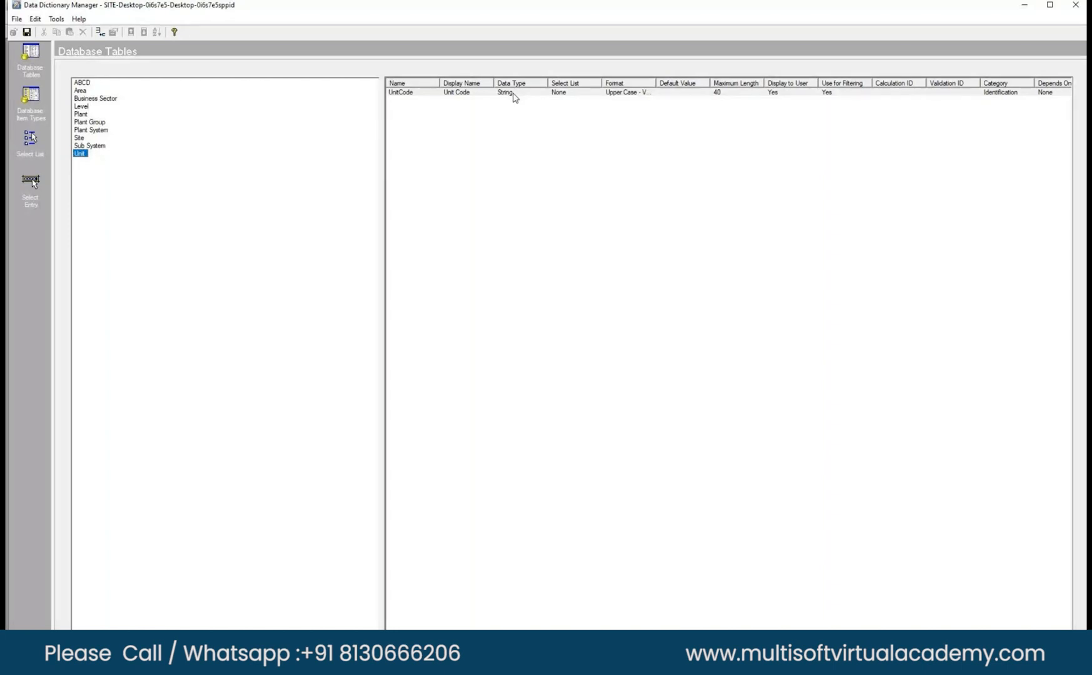
Widen the Format column to read the Unit Code attribute, and close the Data Dictionary Manager and the unit properties.
{"action": "left_click_drag", "start_coordinate": [656, 83], "coordinate": [702, 84]}
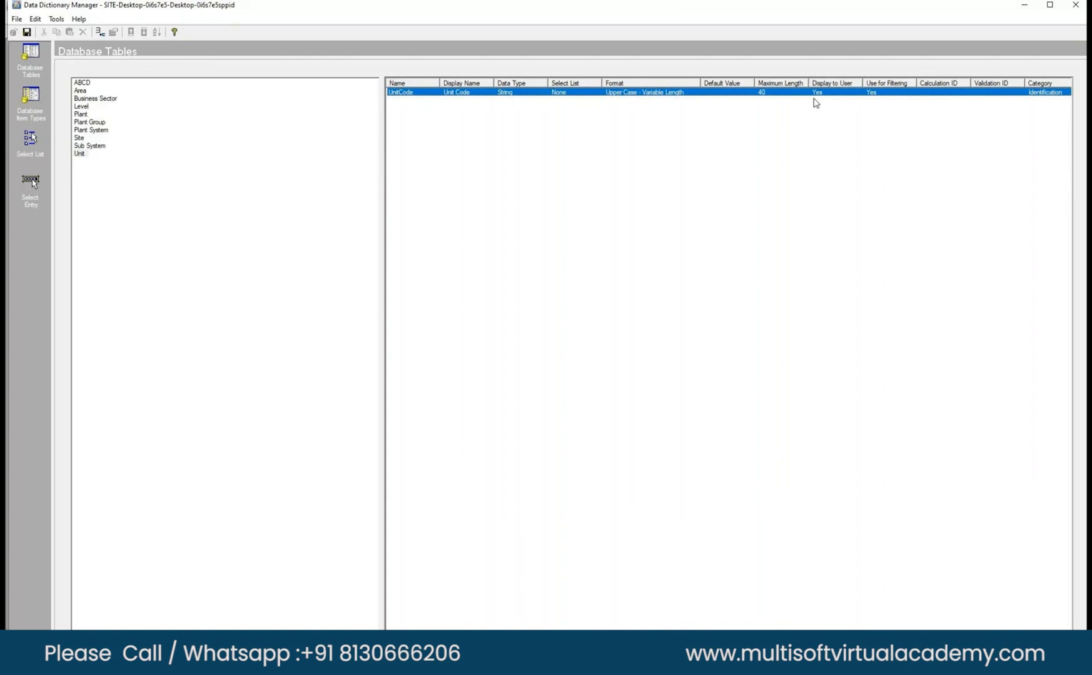
{"action": "left_click", "coordinate": [1074, 4]}
{"action": "left_click", "coordinate": [558, 371]}
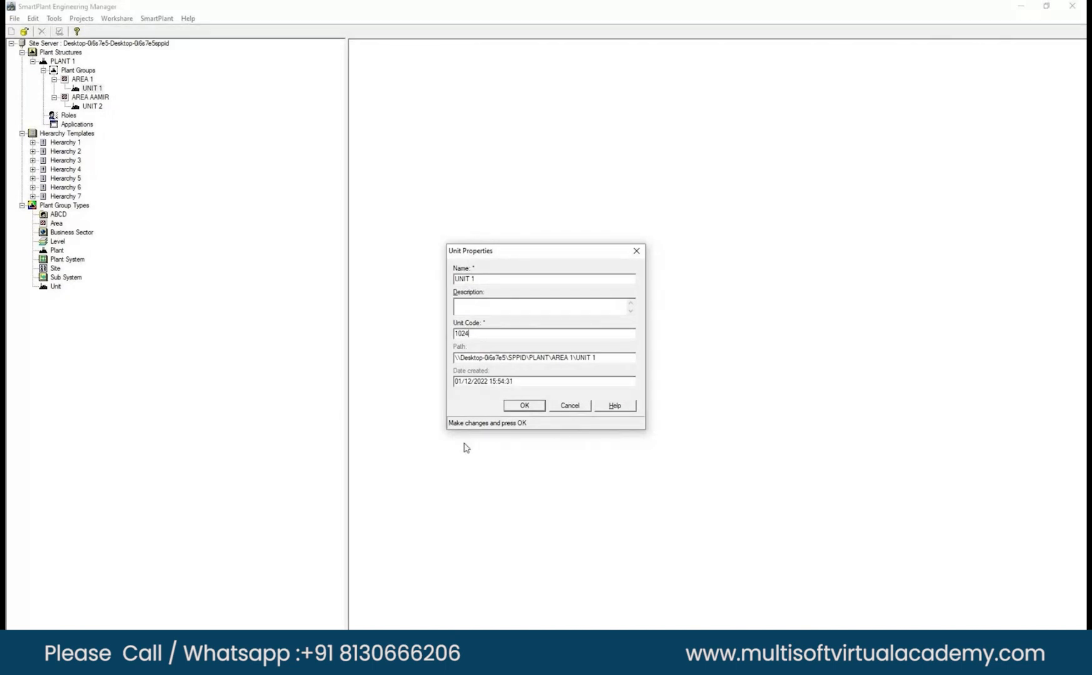
{"action": "key", "text": "Escape"}
Review the area and unit structure under PLANT 1's plant groups.
{"action": "left_click", "coordinate": [43, 70]}
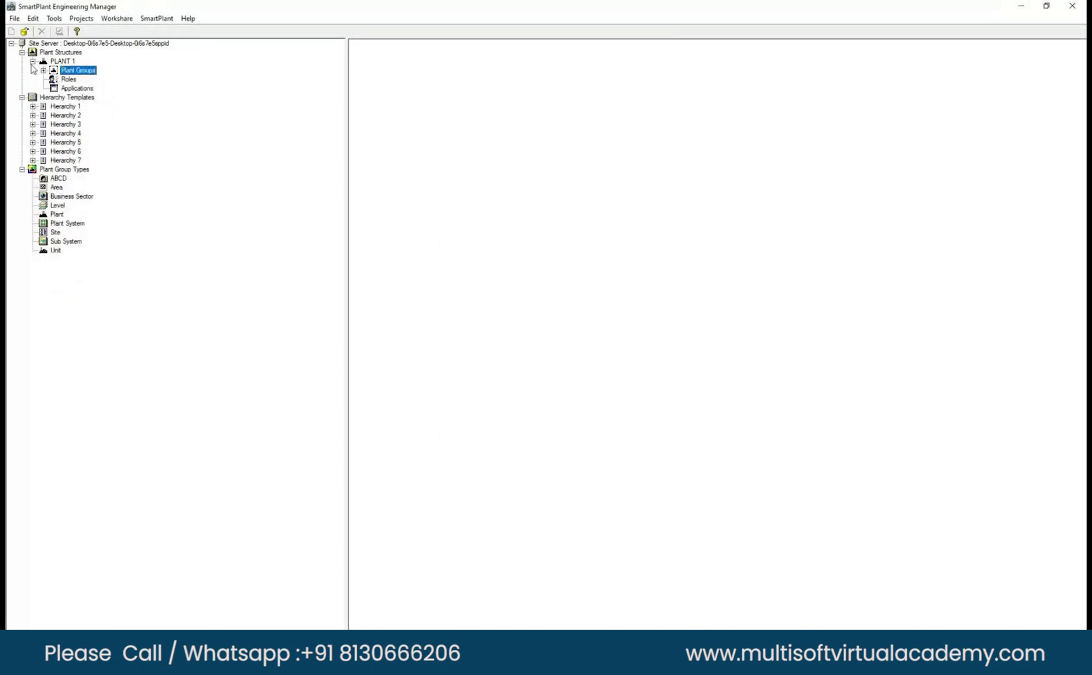
{"action": "left_click", "coordinate": [33, 61]}
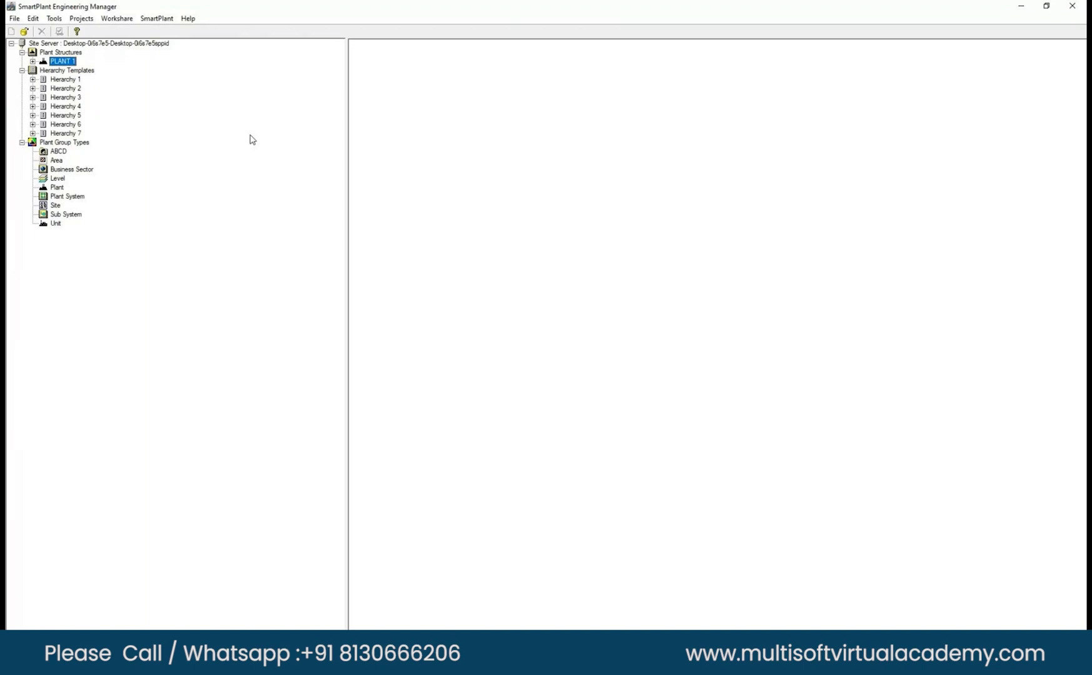
{"action": "left_click", "coordinate": [33, 62]}
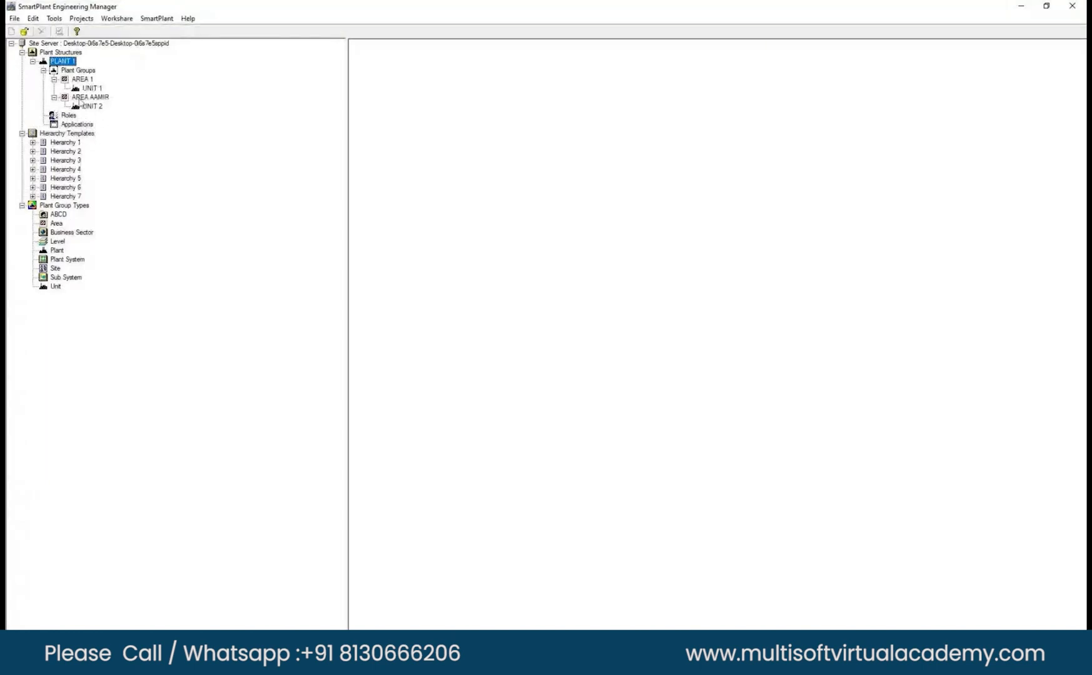
{"action": "left_click", "coordinate": [87, 79]}
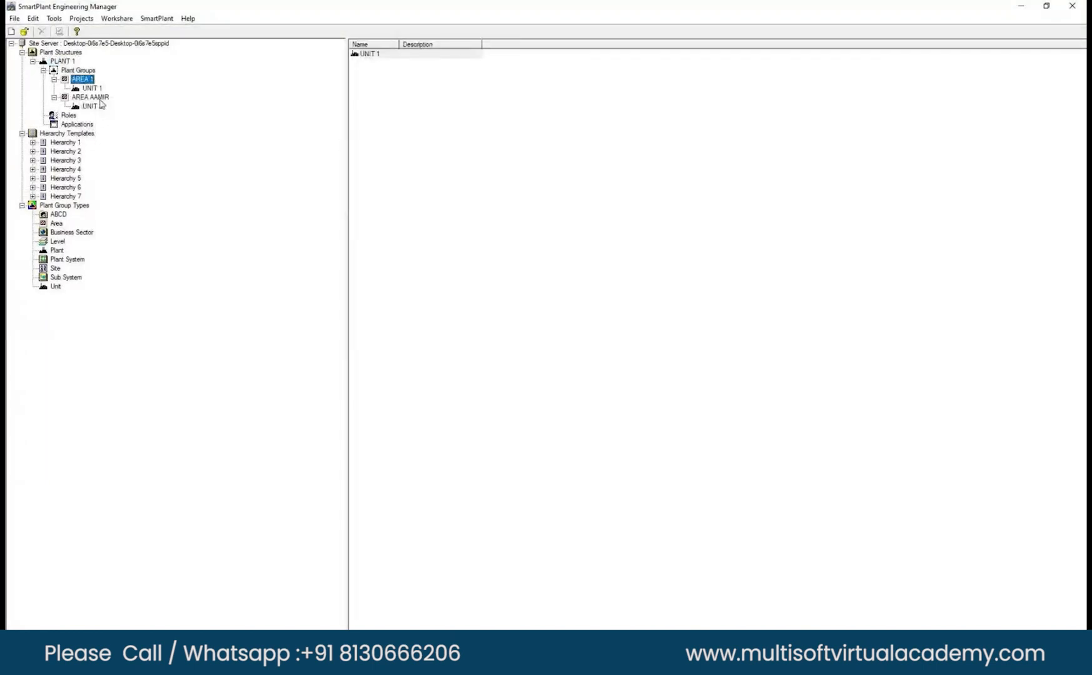
{"action": "left_click", "coordinate": [69, 61]}
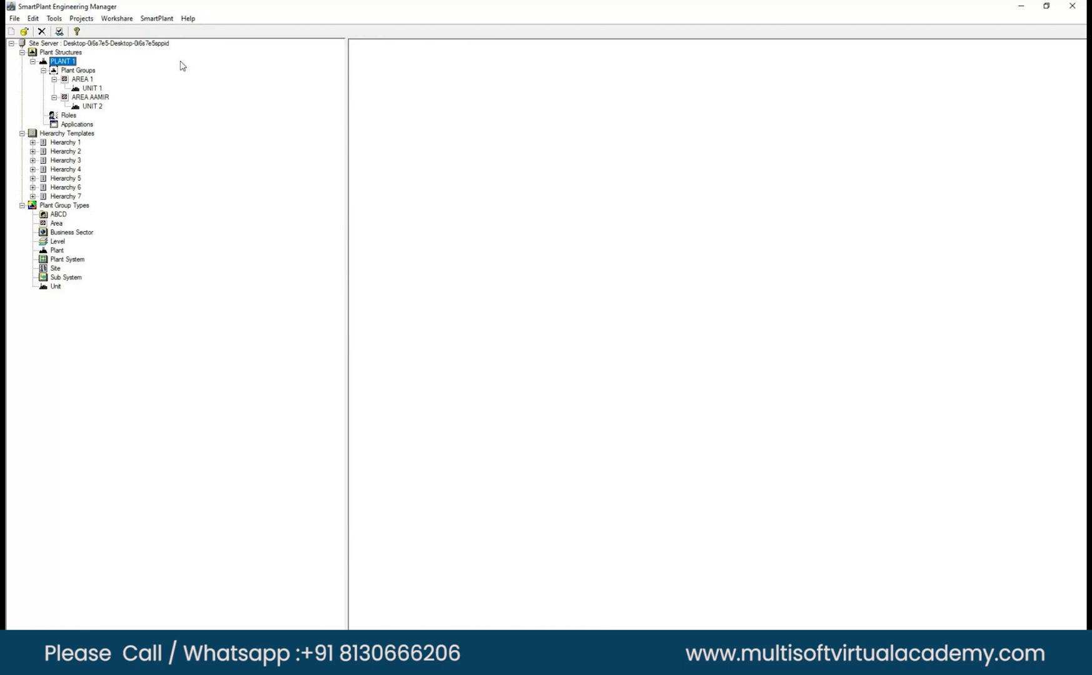
Expand the Hierarchy 7 template through its Plant and Area levels down to Unit.
{"action": "left_click", "coordinate": [32, 197]}
{"action": "left_click", "coordinate": [43, 205]}
{"action": "left_click", "coordinate": [54, 214]}
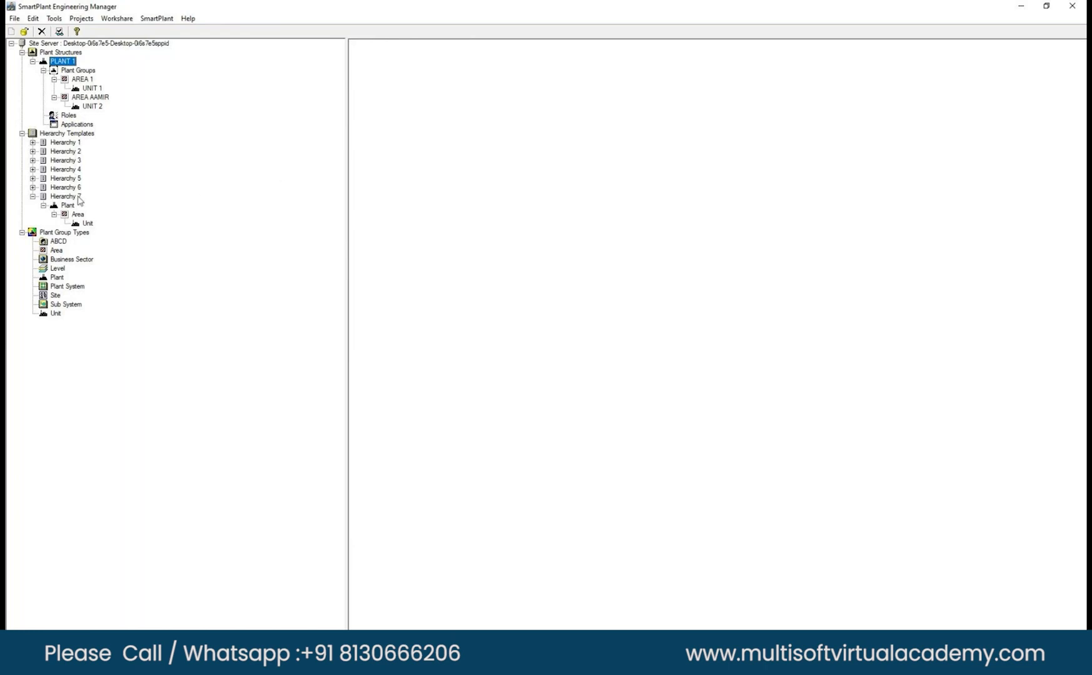
Create a hierarchy template named "abcd 8" with description "abcd 8" and ABCD as the root plant group type.
{"action": "right_click", "coordinate": [78, 134]}
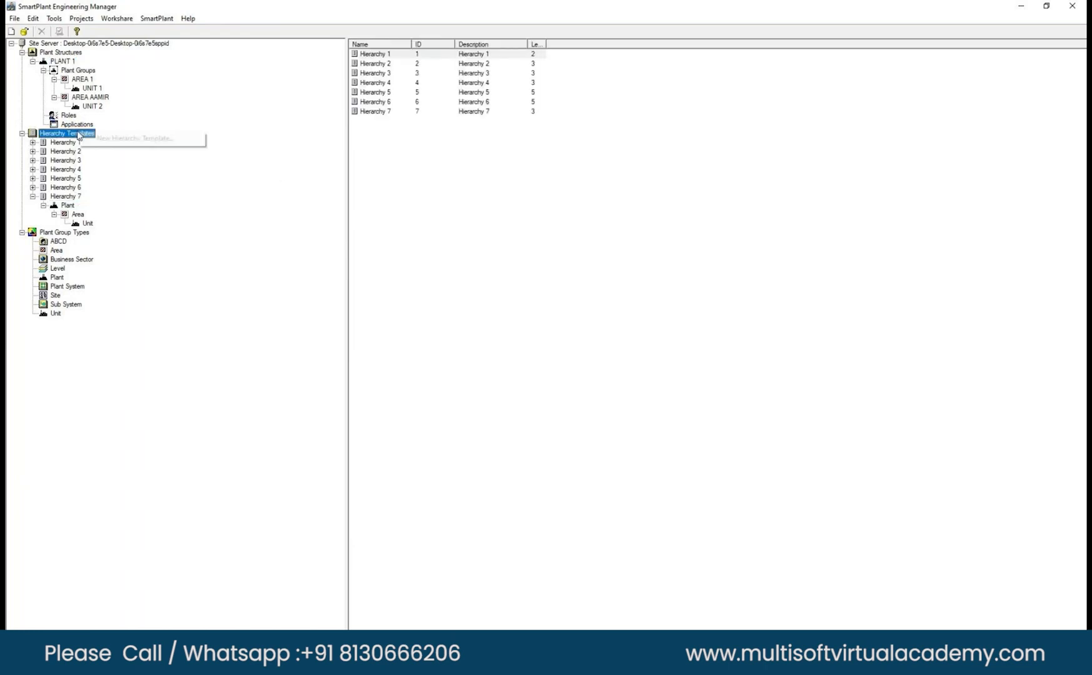
{"action": "left_click", "coordinate": [128, 139]}
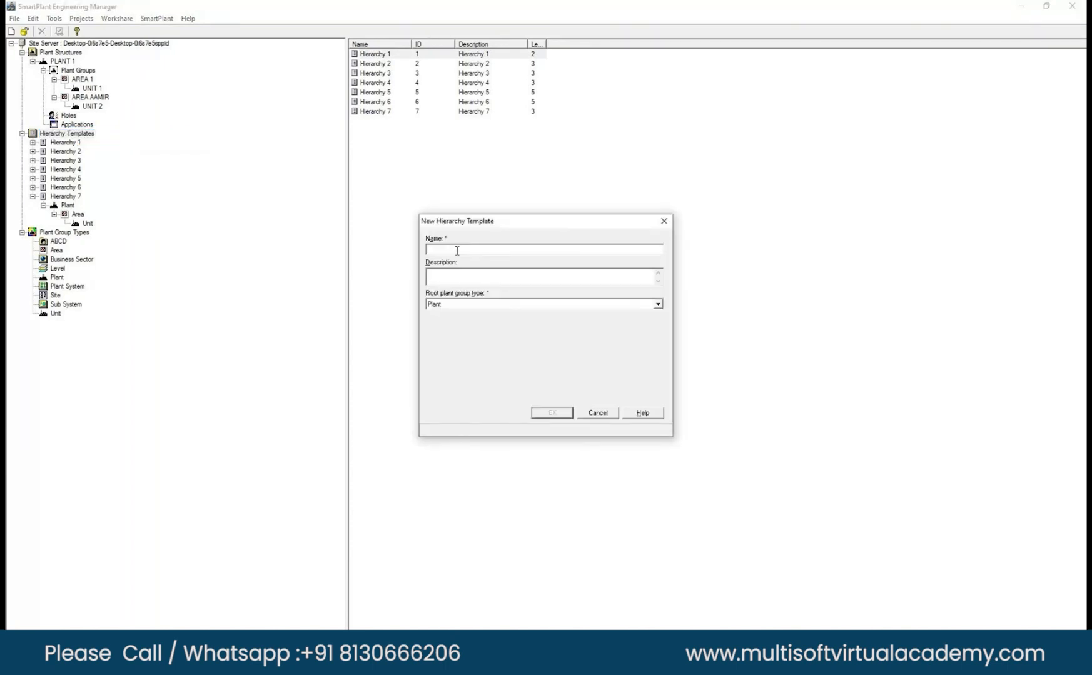
{"action": "type", "text": "abcd"}
{"action": "left_click", "coordinate": [448, 277]}
{"action": "type", "text": "abc"}
{"action": "type", "text": "8"}
{"action": "left_click", "coordinate": [460, 250]}
{"action": "type", "text": "8"}
{"action": "left_click", "coordinate": [480, 305]}
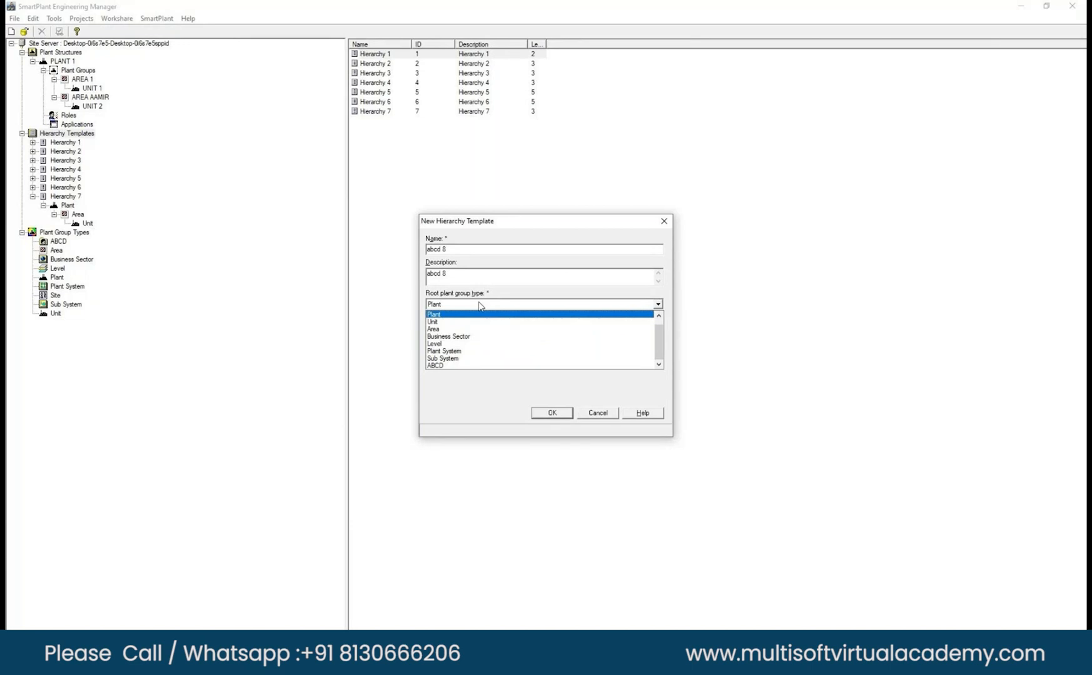
{"action": "left_click", "coordinate": [467, 365]}
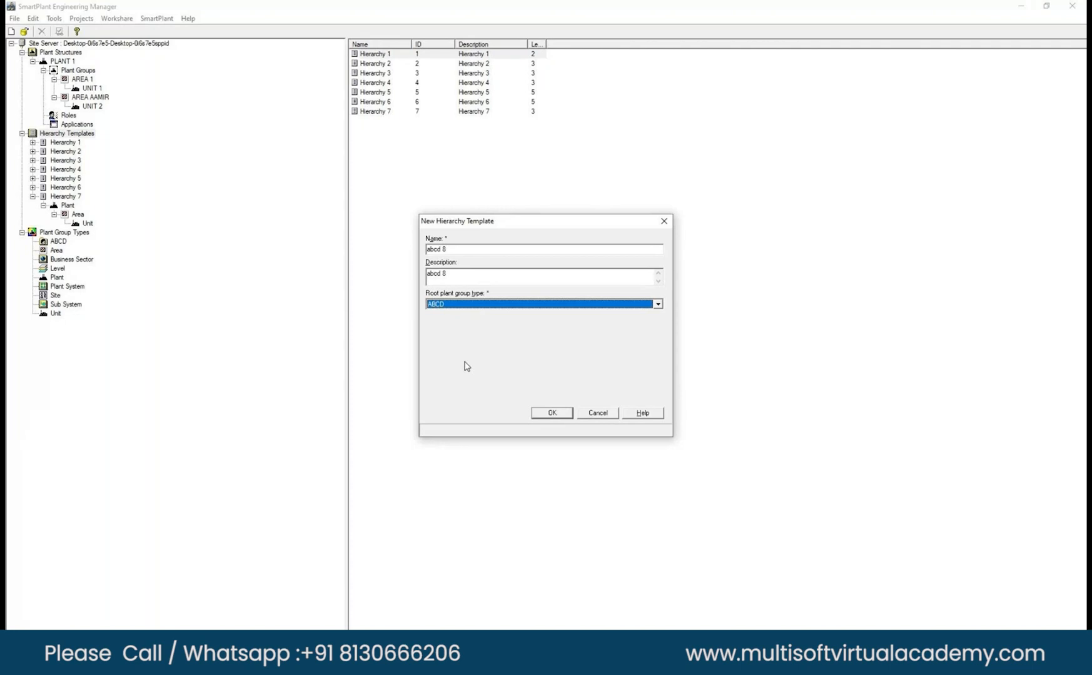
{"action": "key", "text": "Return"}
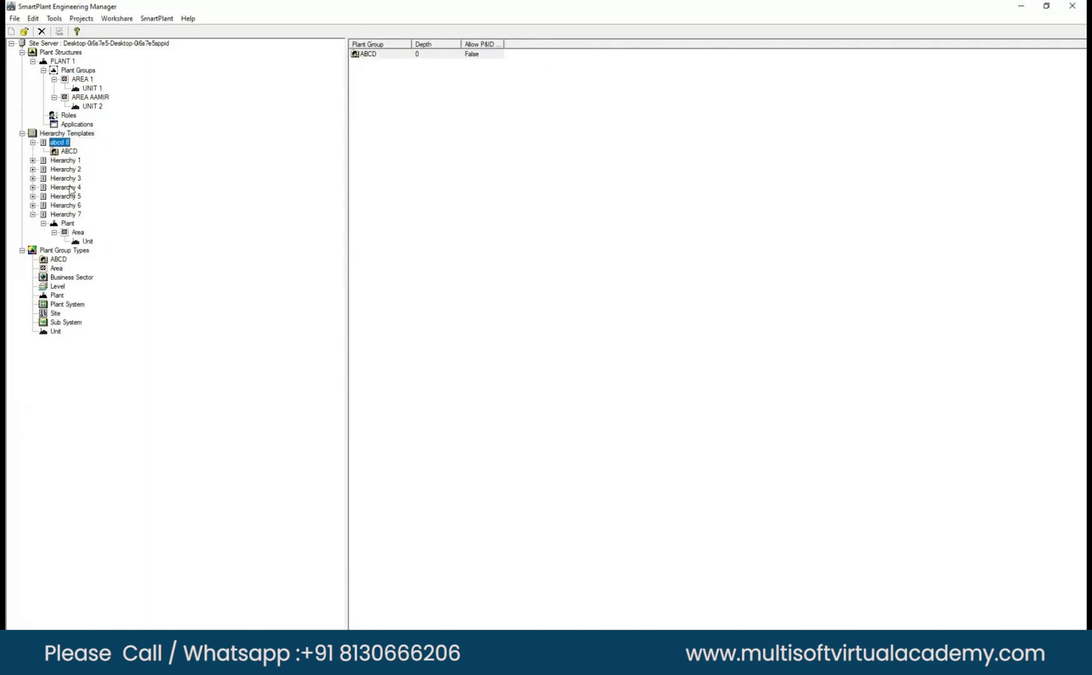
Add a Plant level at depth 1 under the ABCD root of the abcd 8 template.
{"action": "right_click", "coordinate": [59, 152]}
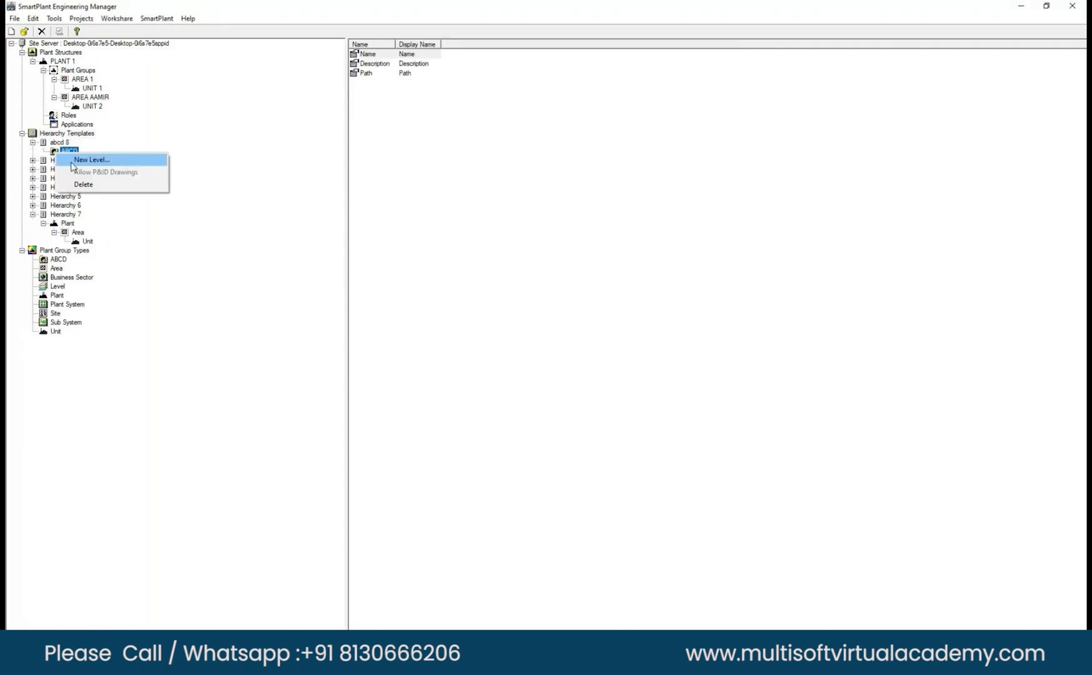
{"action": "left_click", "coordinate": [88, 160]}
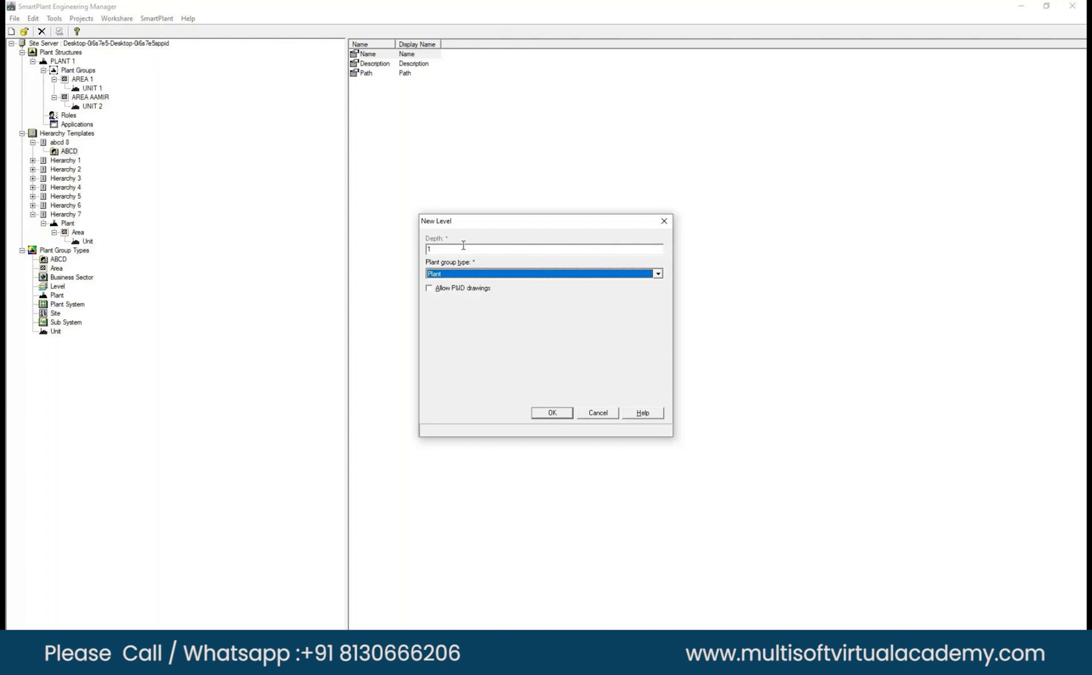
{"action": "left_click", "coordinate": [473, 276]}
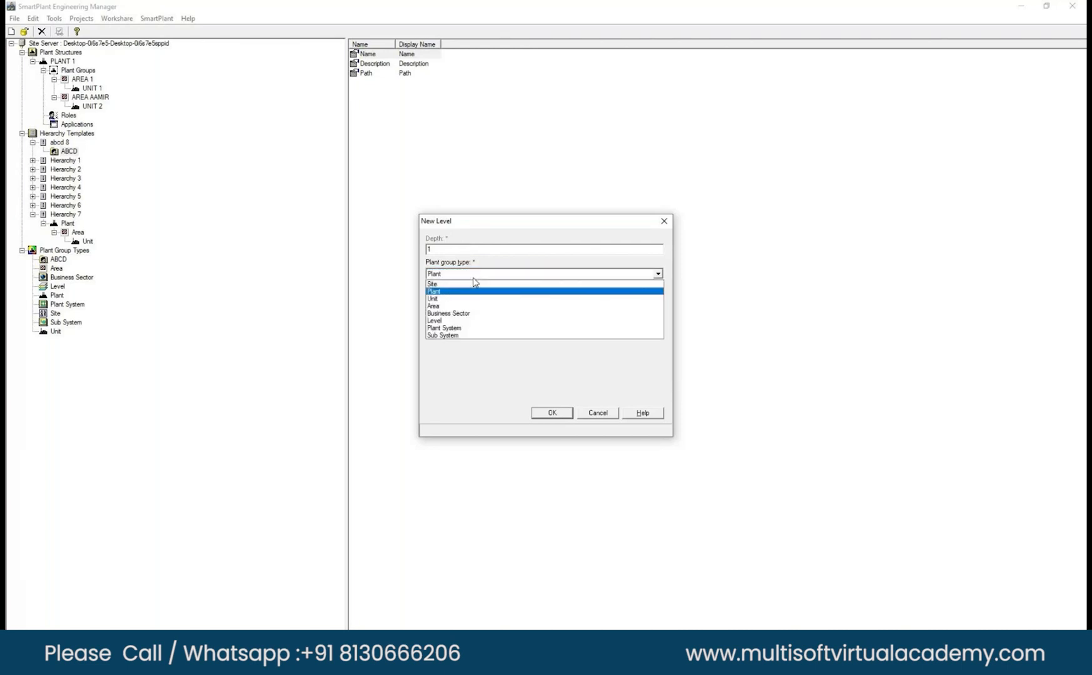
{"action": "left_click", "coordinate": [475, 292]}
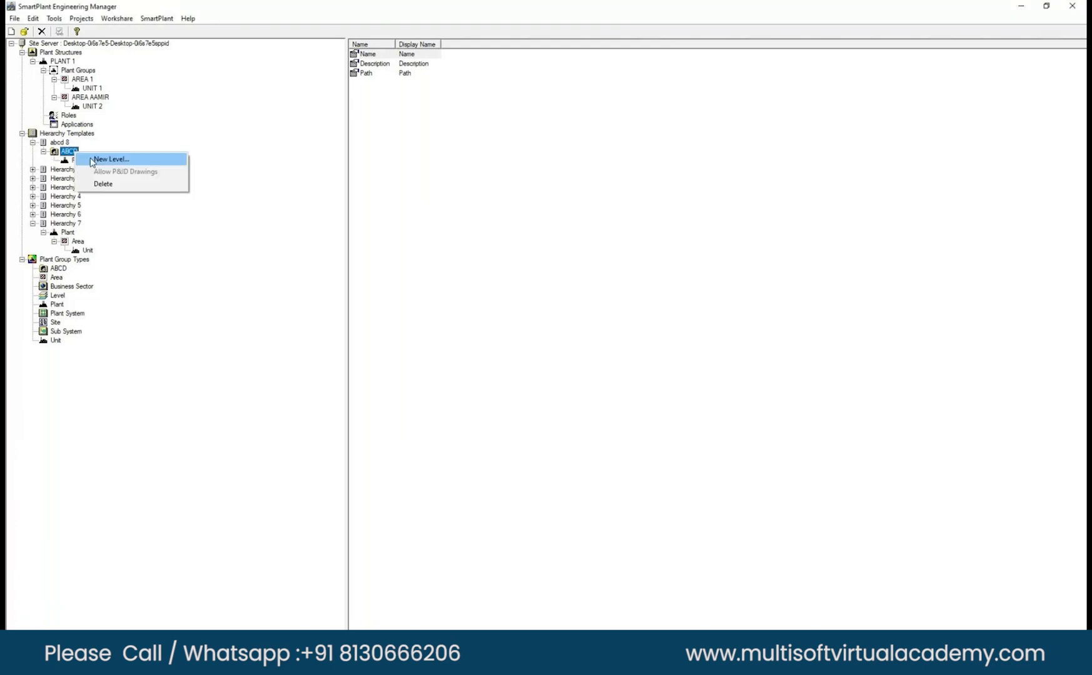
Add an Area level at depth 2 under the Plant level of the abcd 8 template.
{"action": "left_click", "coordinate": [61, 158]}
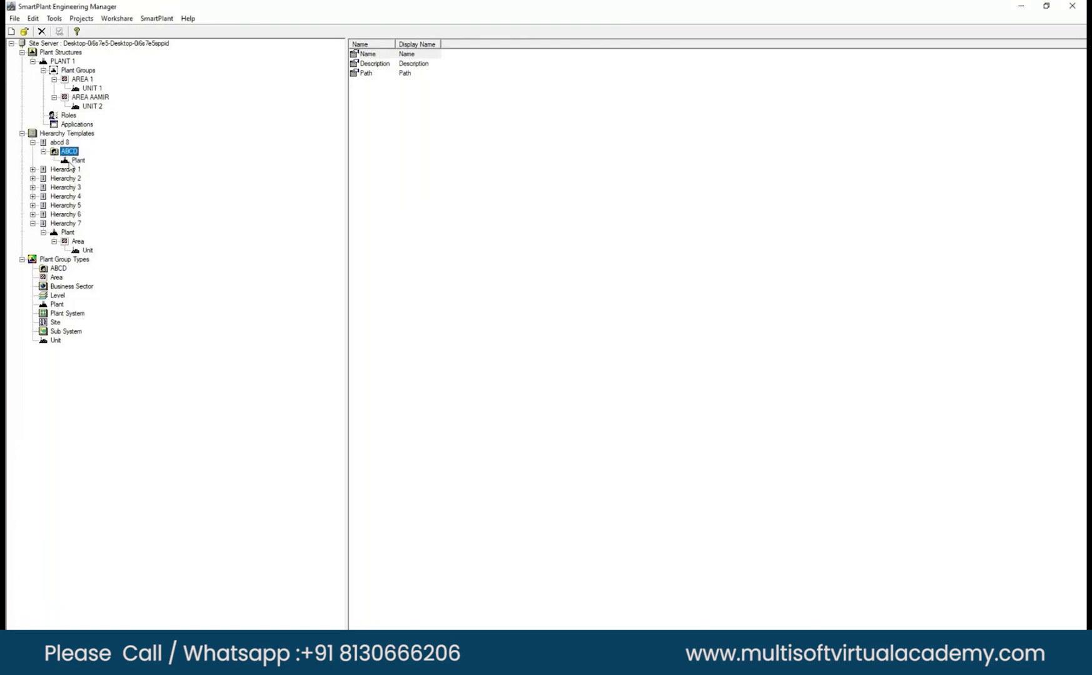
{"action": "right_click", "coordinate": [71, 165]}
{"action": "left_click", "coordinate": [95, 169]}
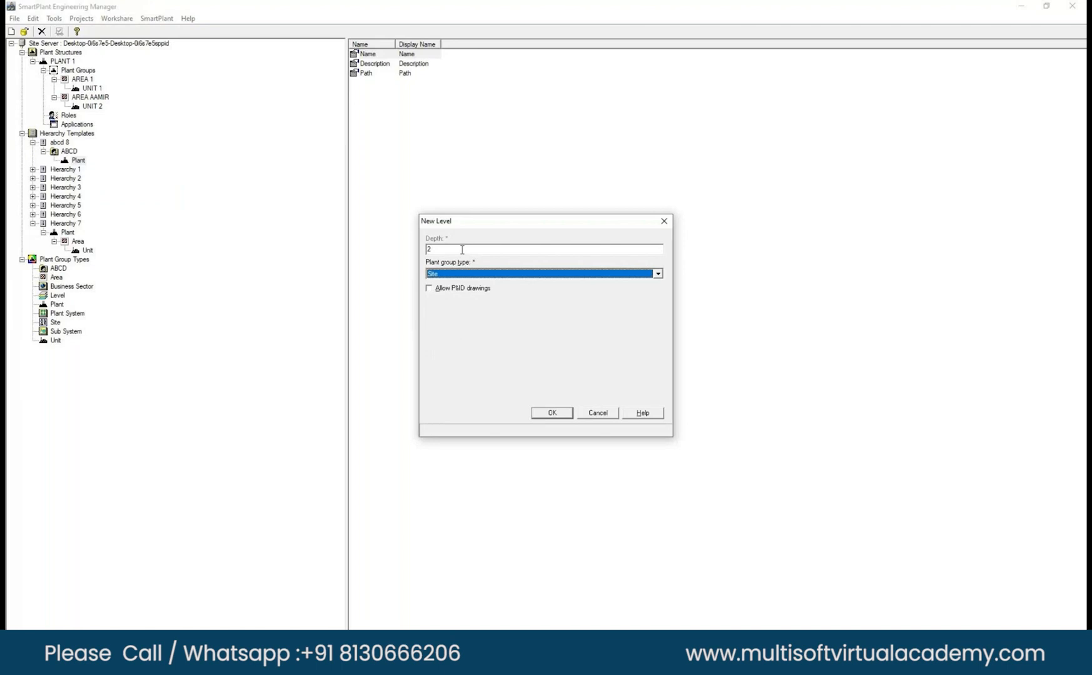
{"action": "left_click", "coordinate": [462, 275]}
{"action": "left_click", "coordinate": [463, 291]}
{"action": "left_click", "coordinate": [439, 248]}
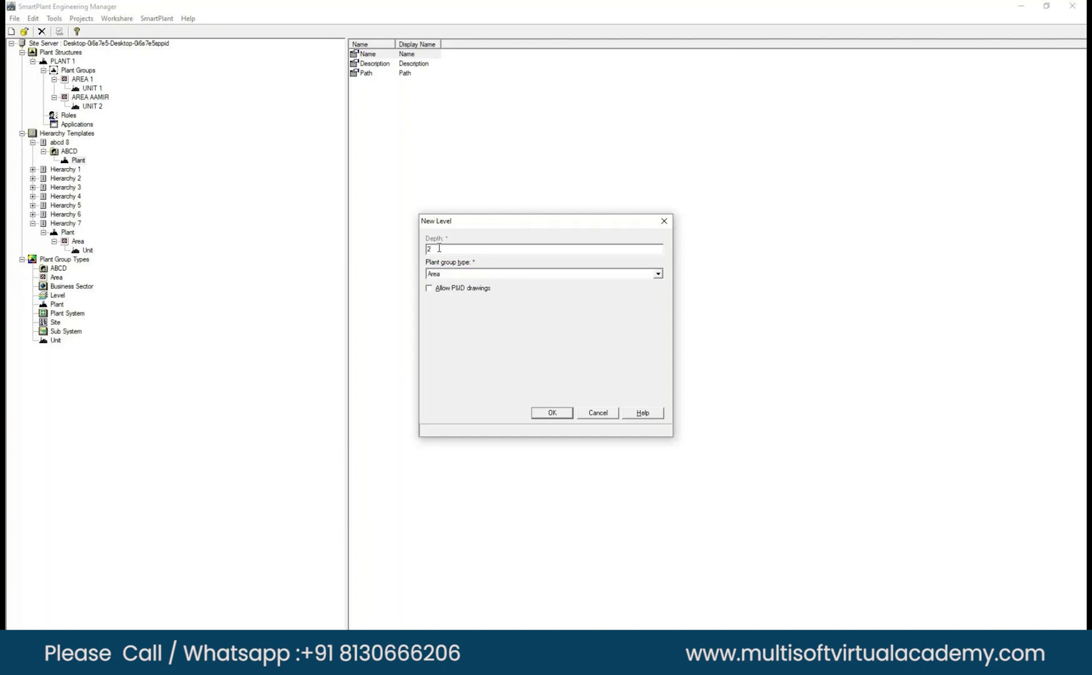
{"action": "left_click", "coordinate": [562, 415]}
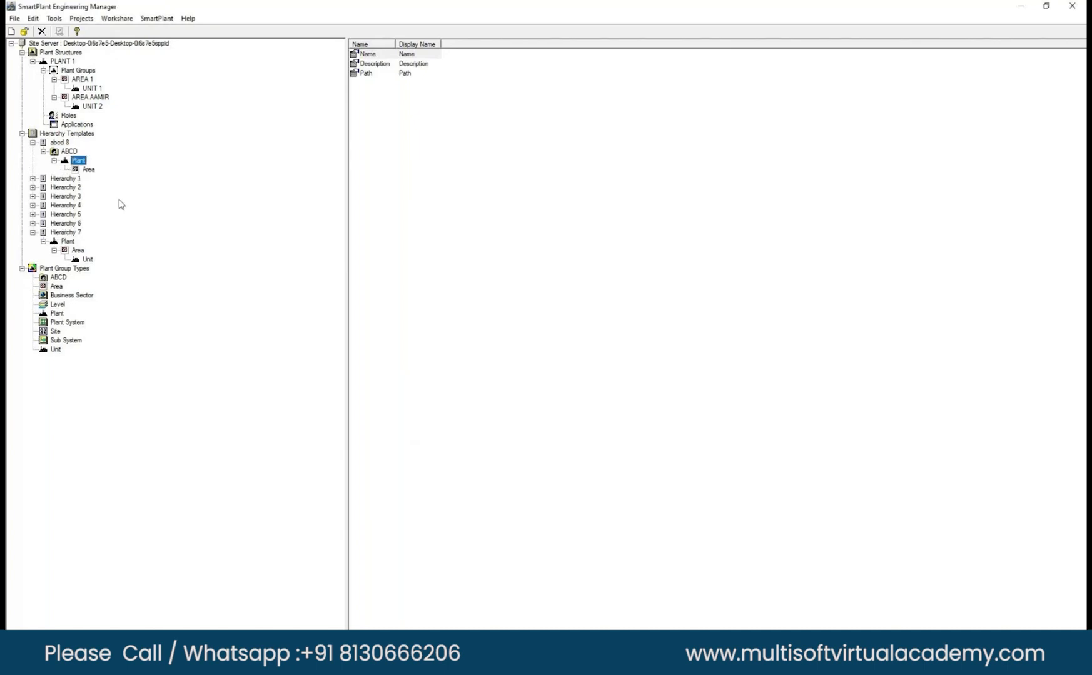
Add a Unit level at depth 3 under the Area level of the abcd 8 template.
{"action": "right_click", "coordinate": [79, 162]}
{"action": "left_click", "coordinate": [100, 171]}
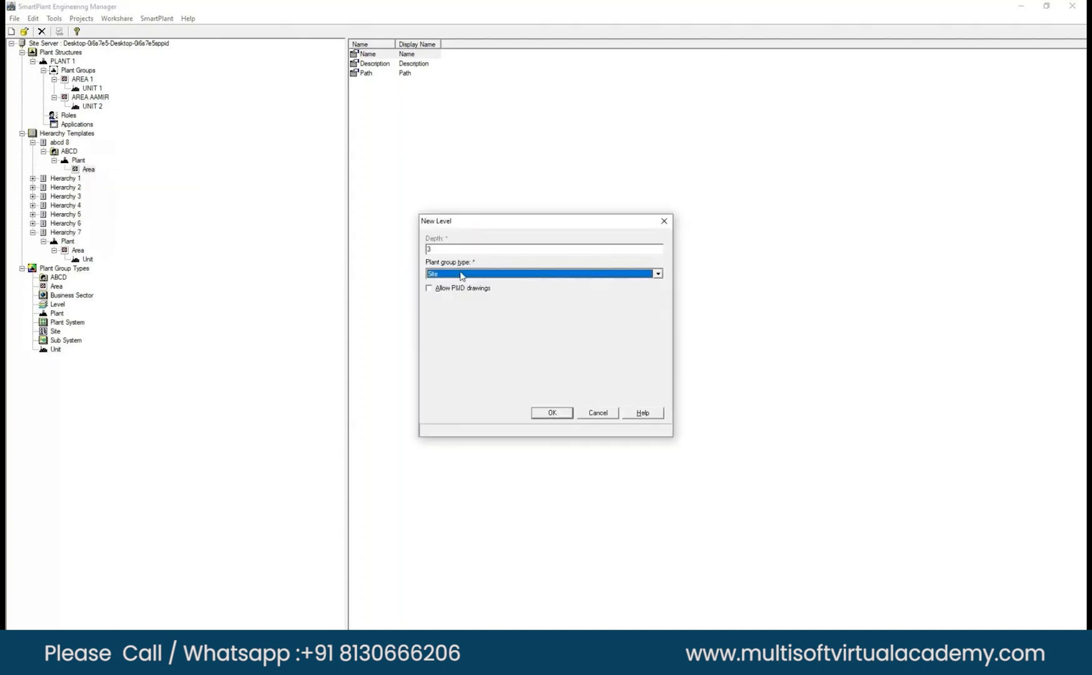
{"action": "left_click", "coordinate": [461, 276]}
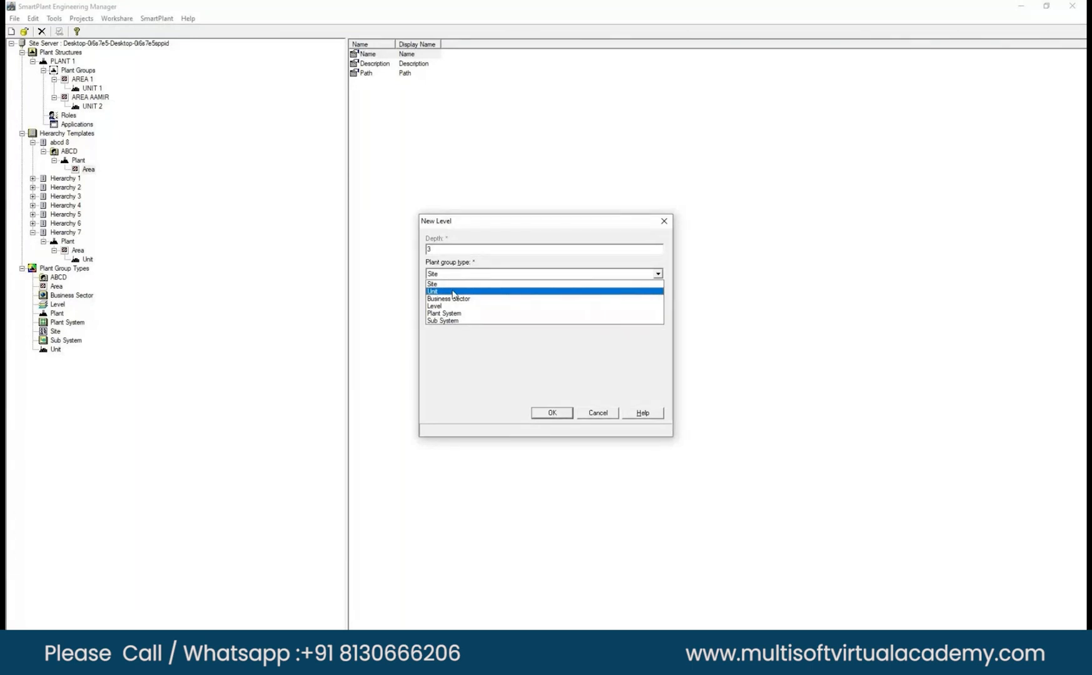
{"action": "left_click", "coordinate": [453, 292]}
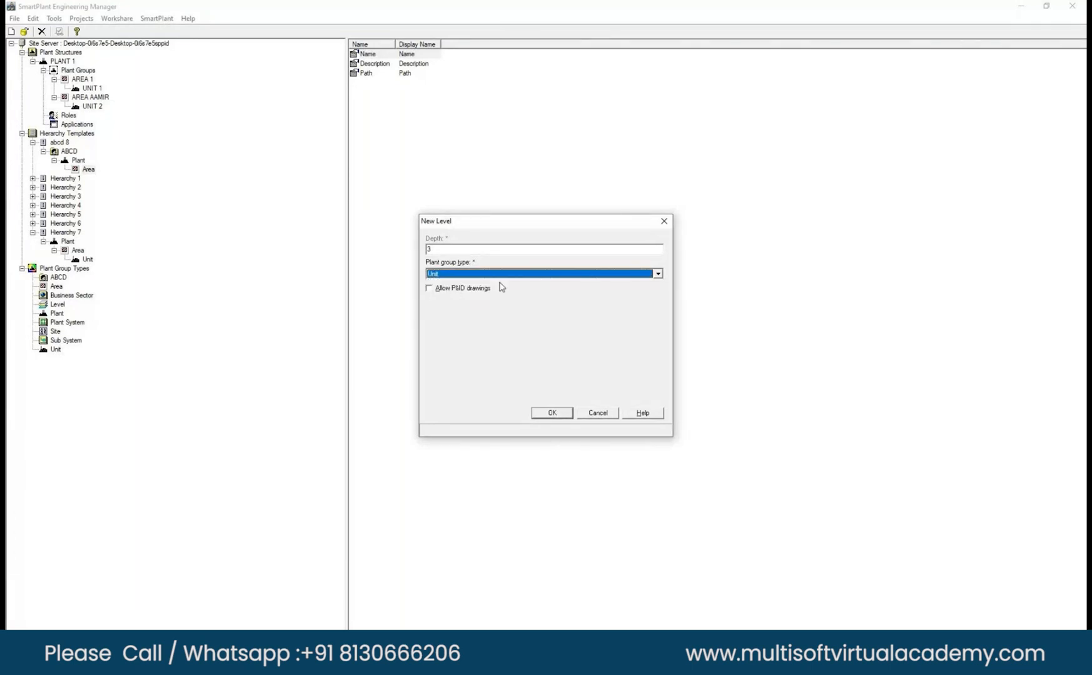
{"action": "left_click", "coordinate": [554, 414]}
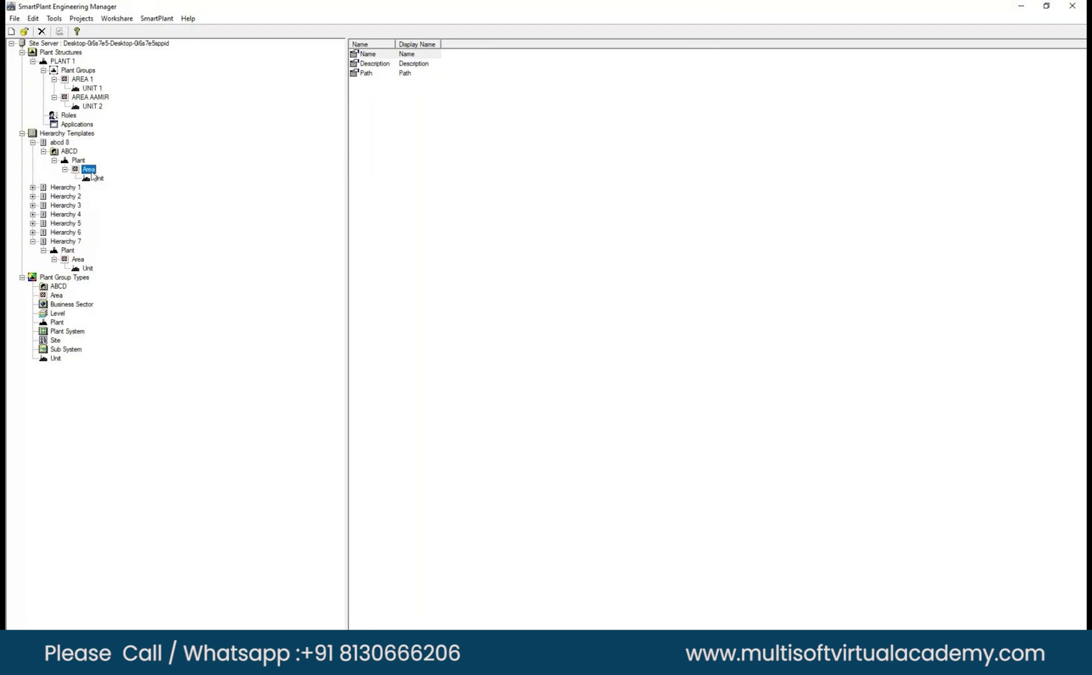
Allow P&ID drawings on the Unit level of the abcd 8 template.
{"action": "right_click", "coordinate": [90, 171]}
{"action": "left_click", "coordinate": [84, 178]}
{"action": "right_click", "coordinate": [87, 179]}
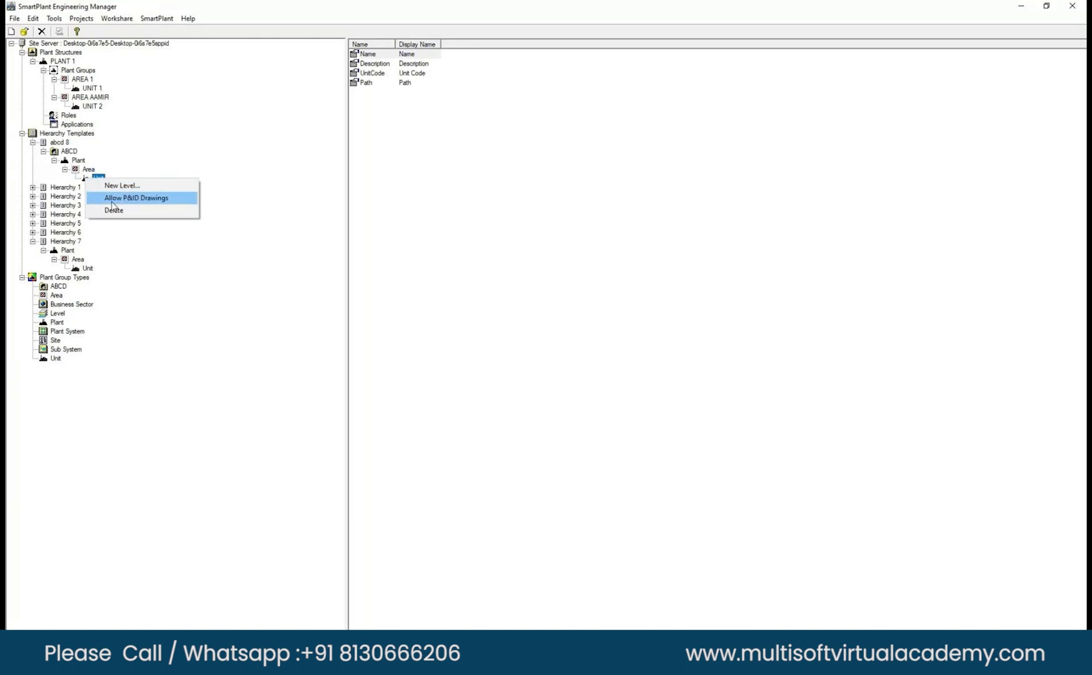
{"action": "left_click", "coordinate": [112, 203]}
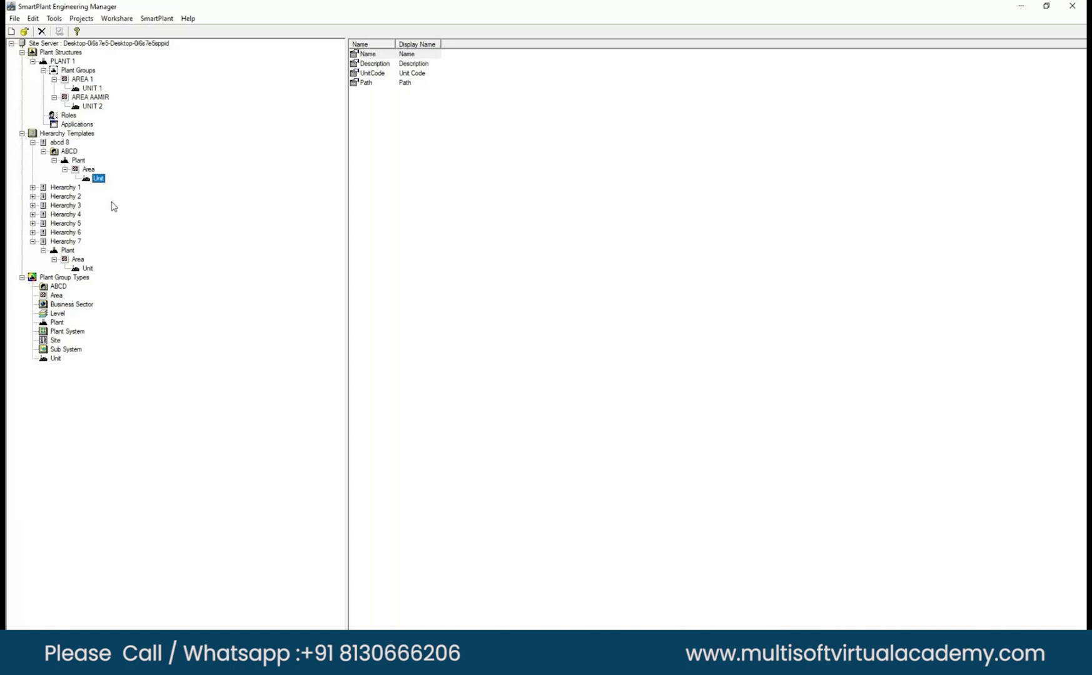
Check the Allow P&ID Drawings option on the Area, Plant and Unit levels of the abcd 8 template.
{"action": "right_click", "coordinate": [88, 169]}
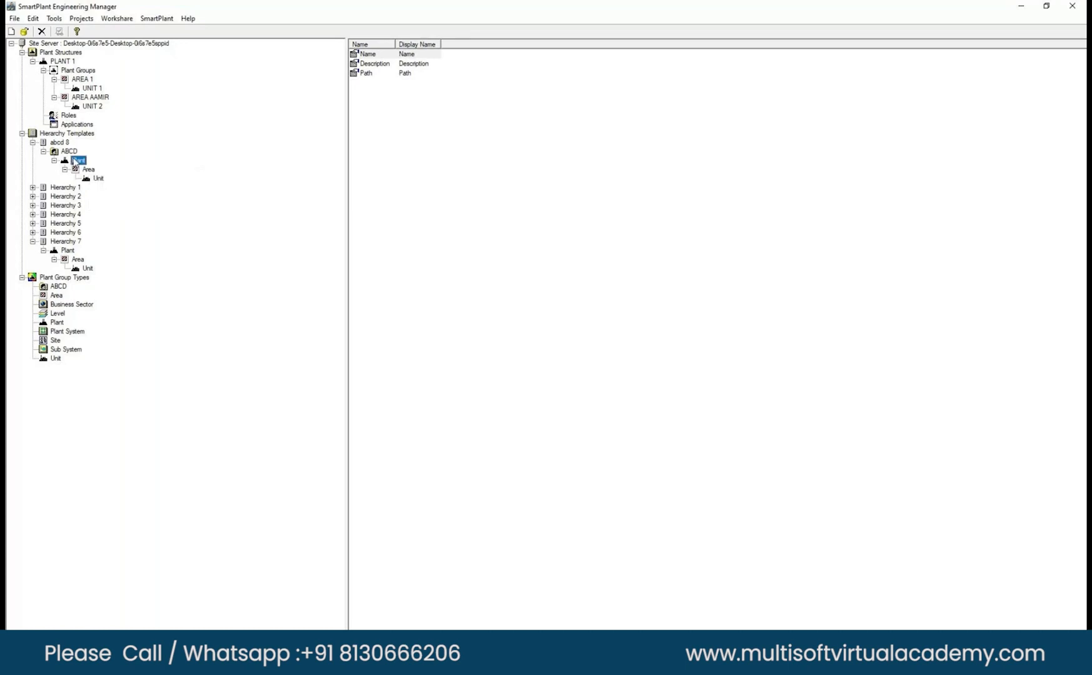
{"action": "right_click", "coordinate": [75, 162]}
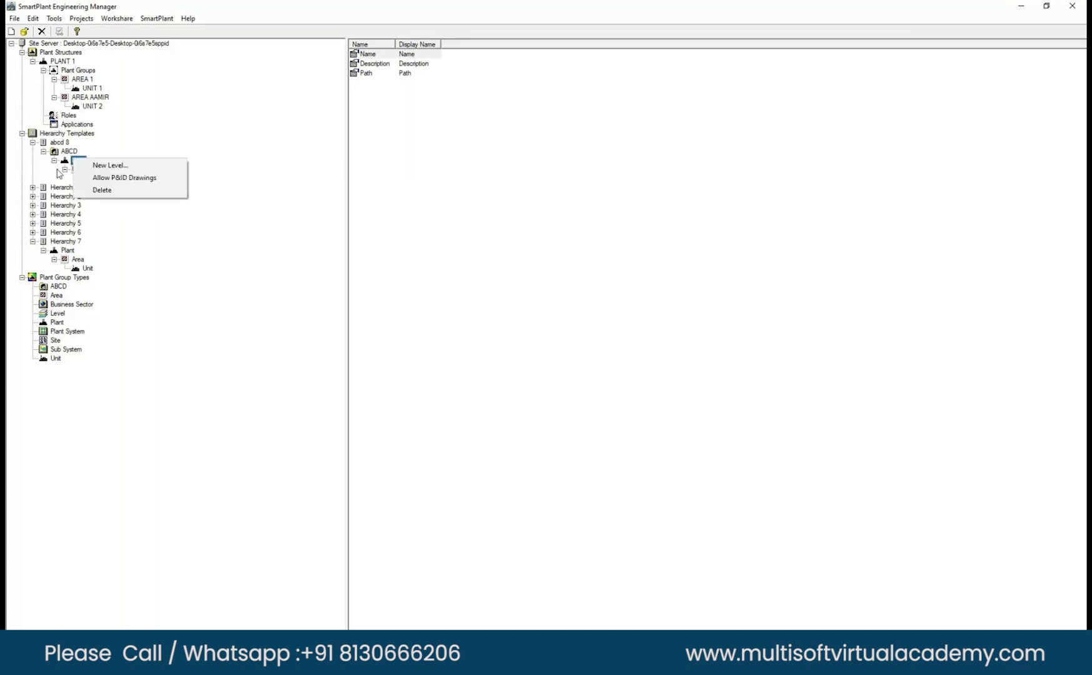
{"action": "left_click", "coordinate": [151, 140]}
{"action": "left_click", "coordinate": [97, 179]}
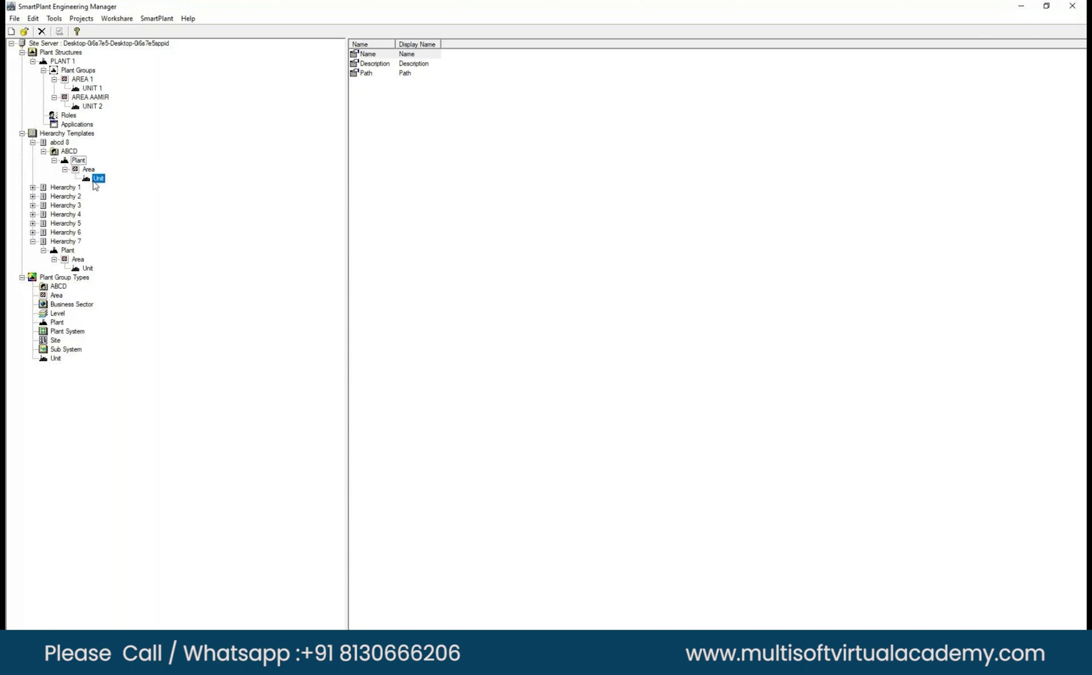
{"action": "right_click", "coordinate": [94, 182]}
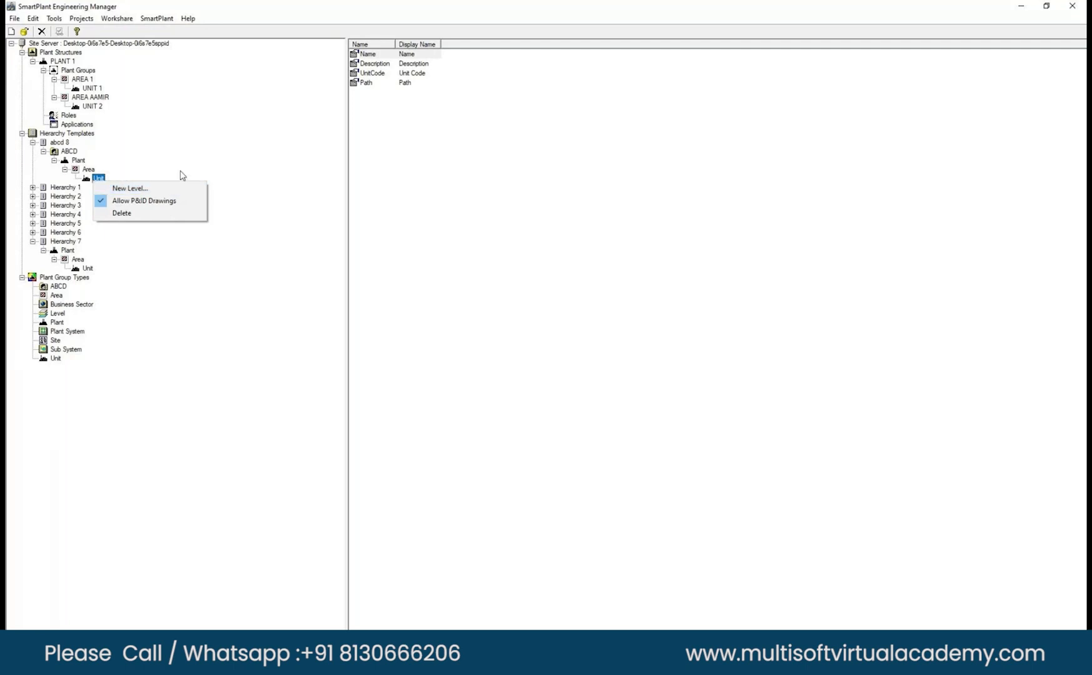
{"action": "left_click", "coordinate": [100, 179]}
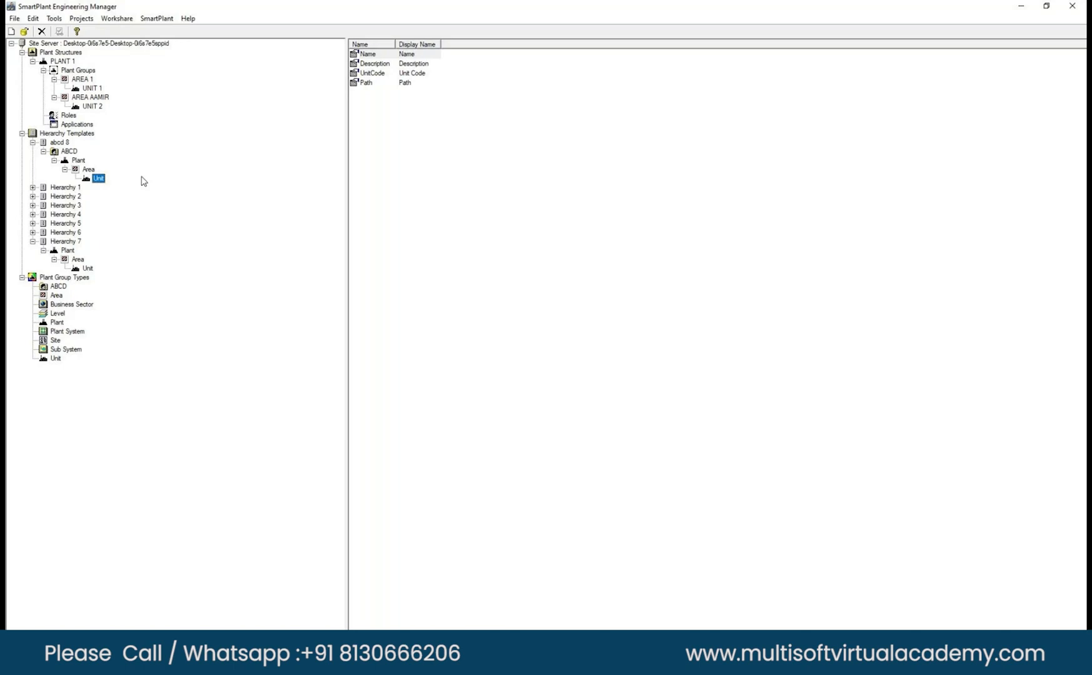
{"action": "right_click", "coordinate": [98, 179]}
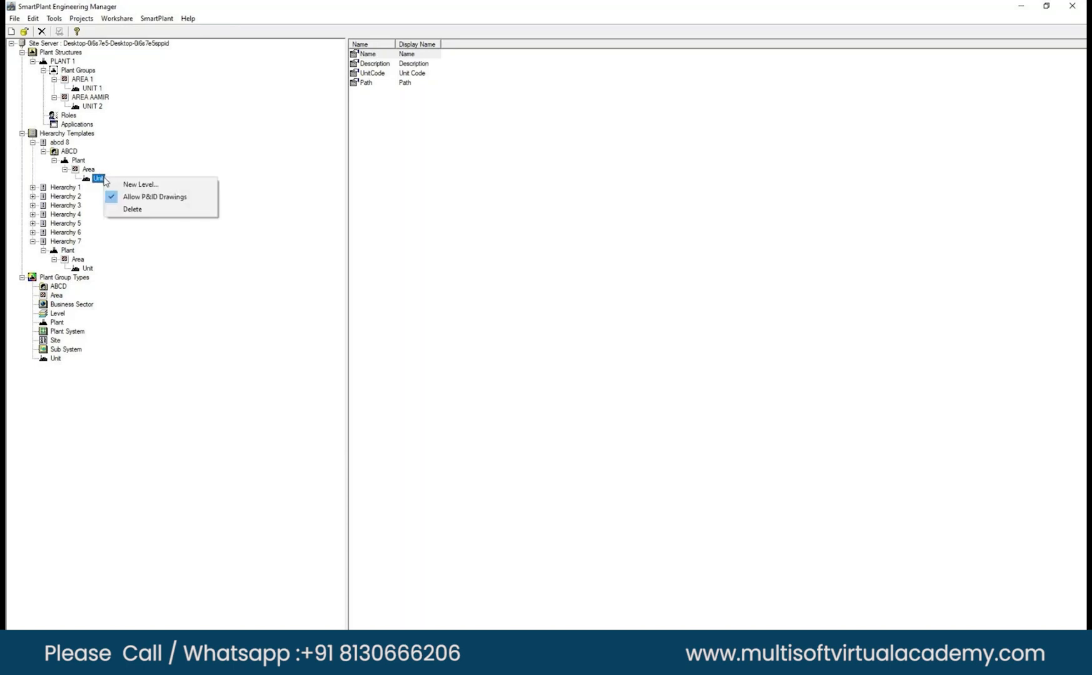
{"action": "left_click", "coordinate": [98, 181]}
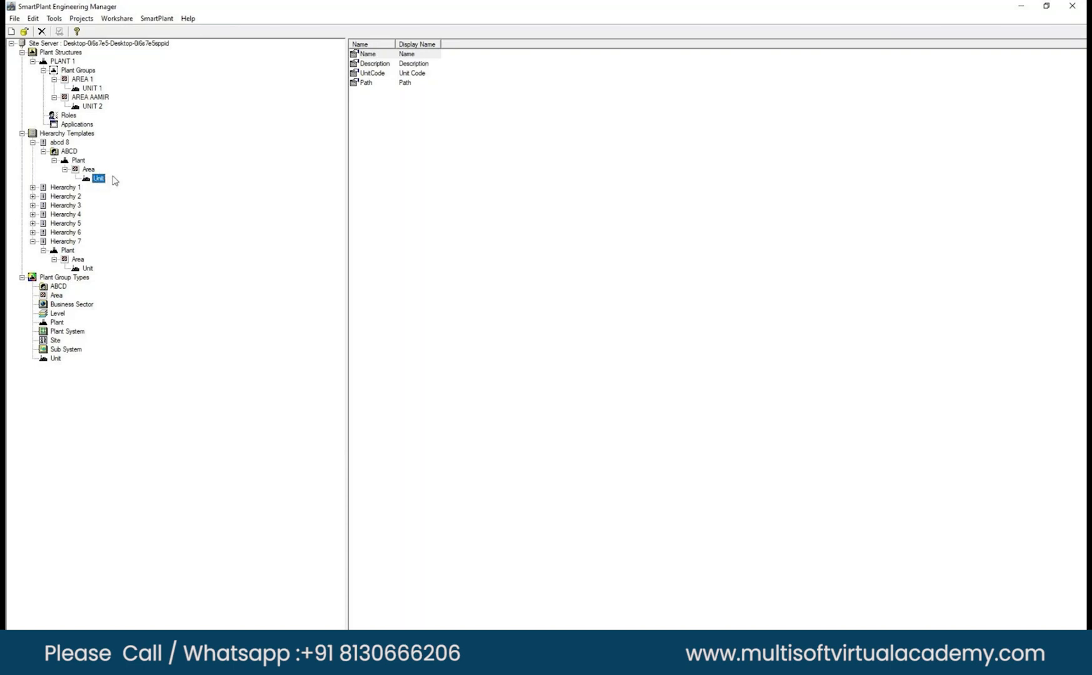